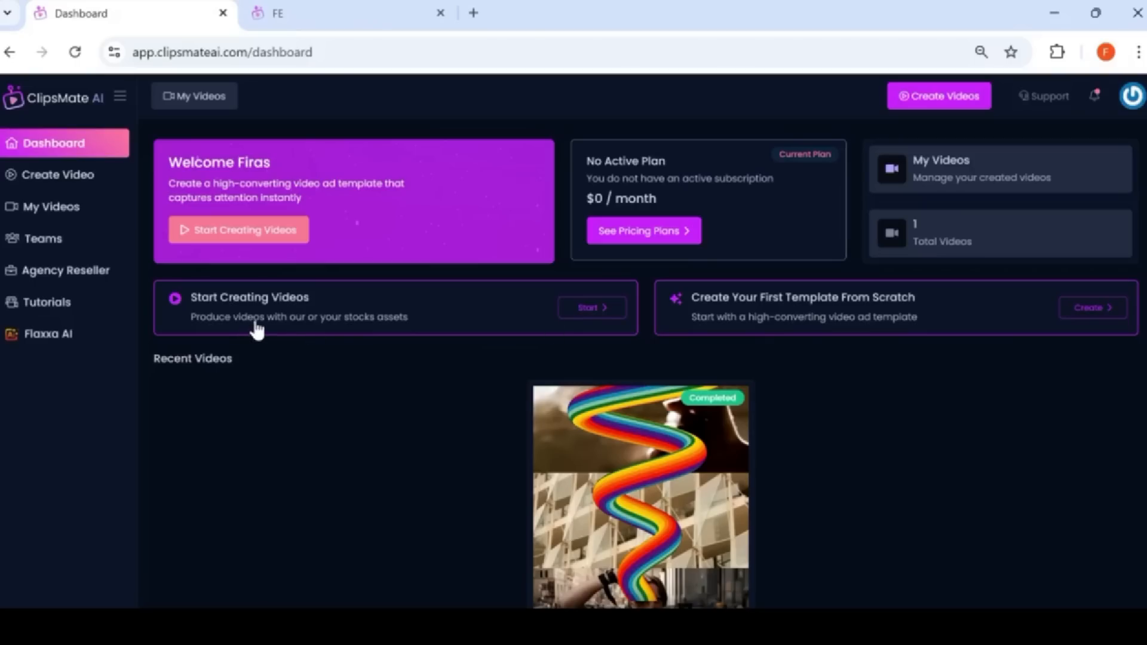
# - Review the dashboard: play the recent ScrollStoper Post video and look over the knowledge base and demo video sections
pyautogui.scroll(-5, 269, 328)
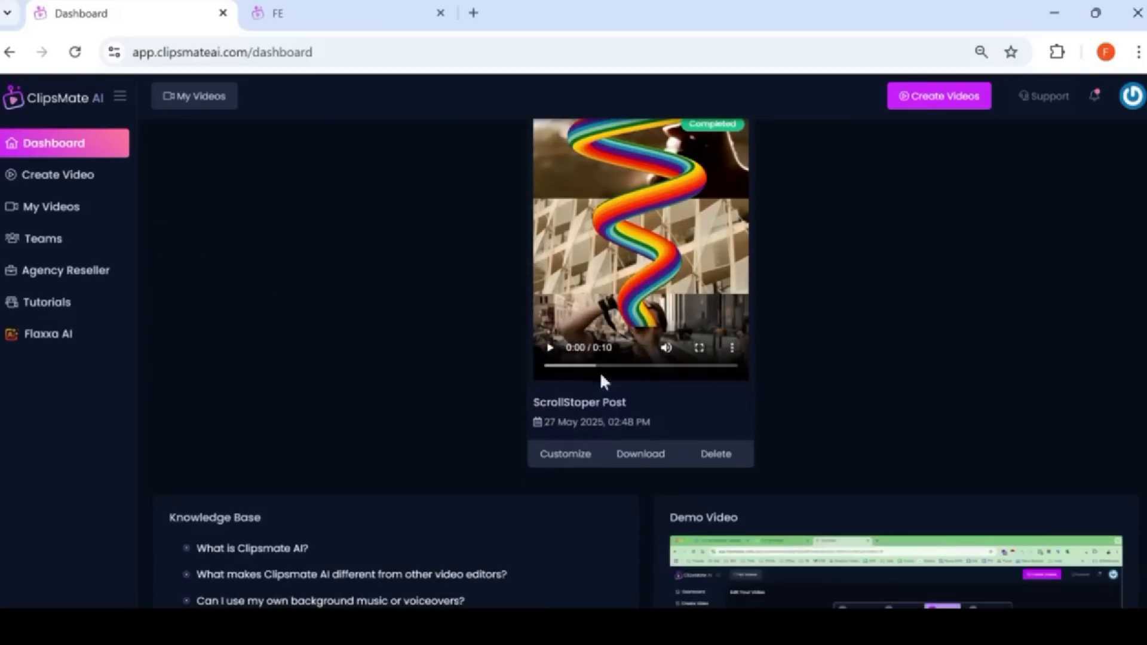
pyautogui.click(550, 347)
pyautogui.scroll(2, 842, 436)
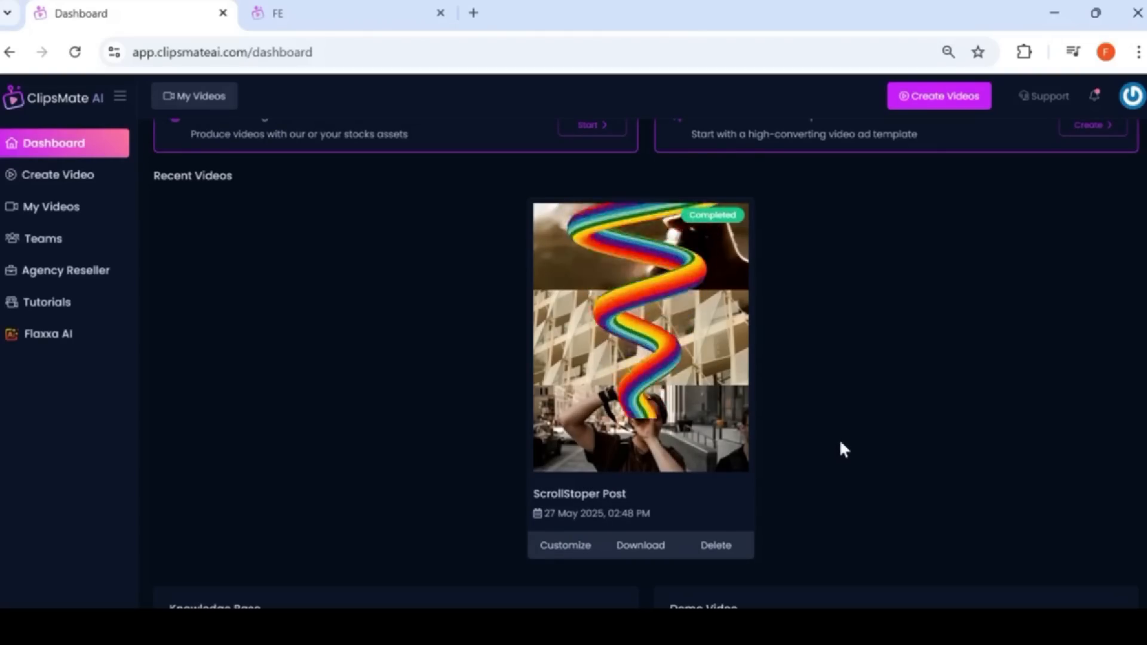
pyautogui.scroll(-2, 824, 440)
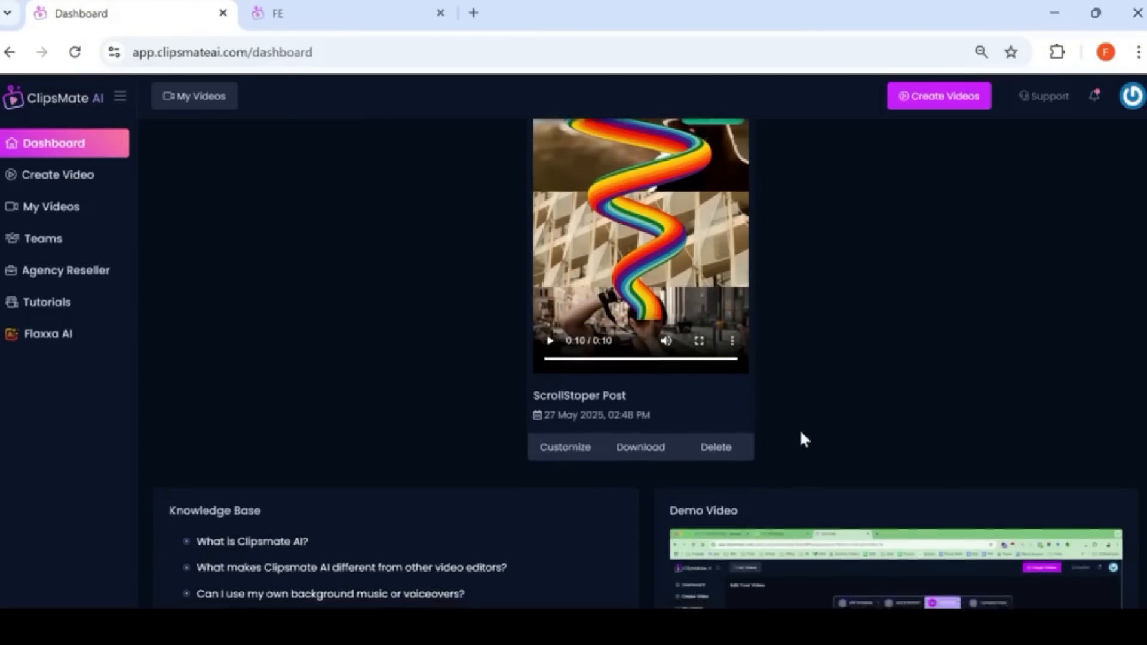
pyautogui.scroll(-4, 802, 438)
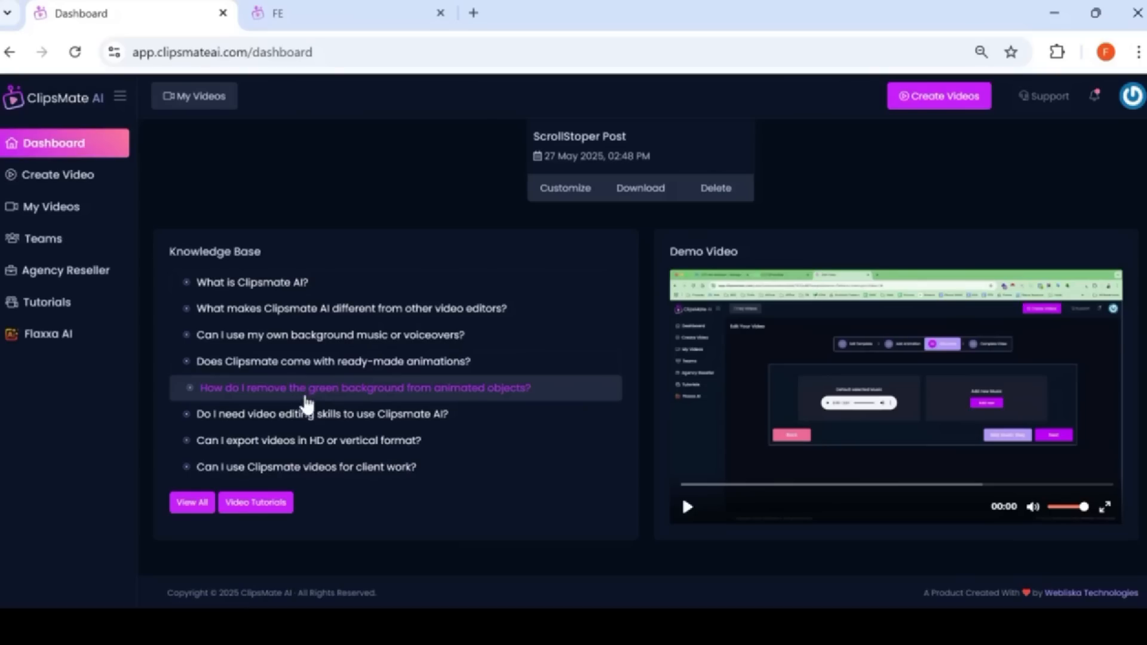
pyautogui.scroll(7, 301, 402)
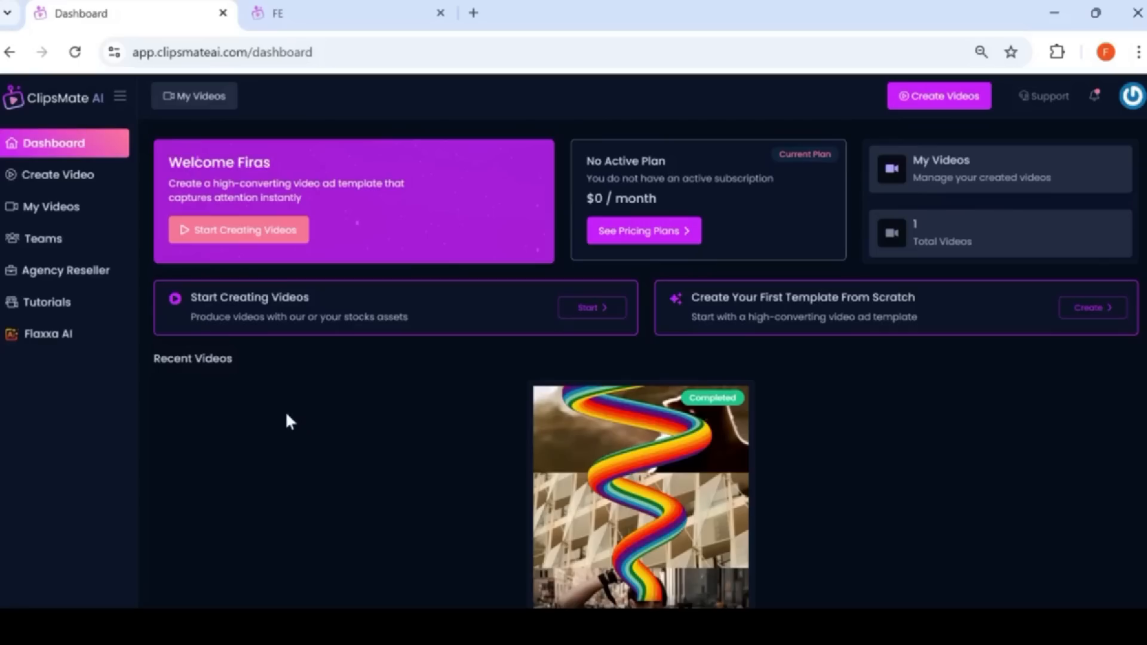
# - Start creating a video and filter the ad templates to the Travel category
pyautogui.click(87, 185)
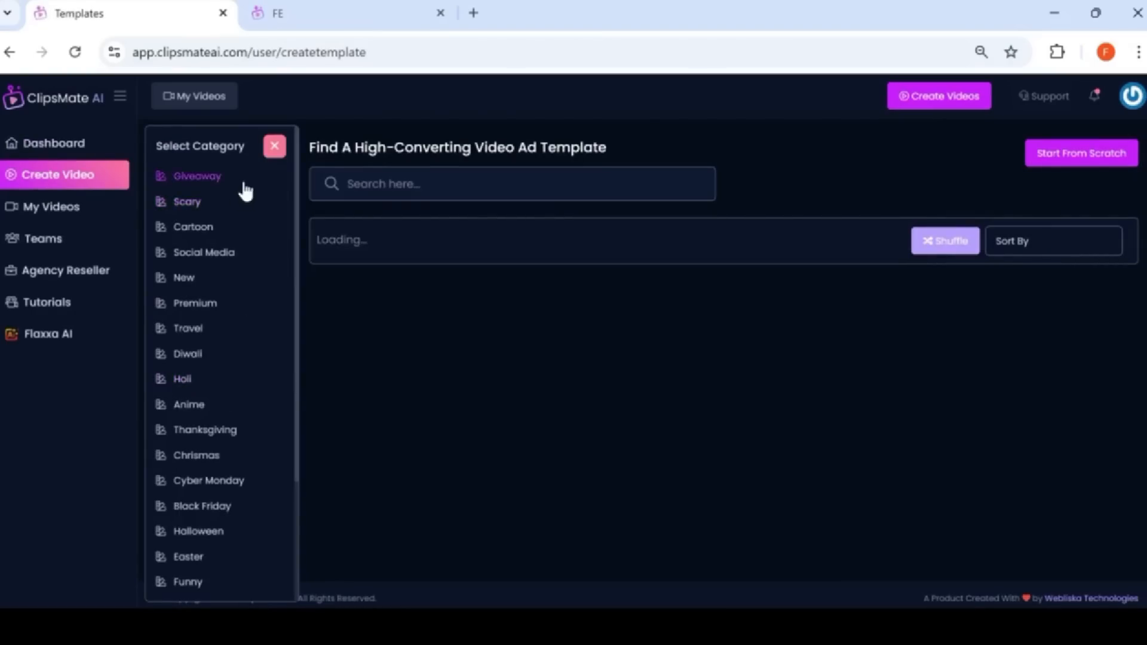
pyautogui.click(215, 279)
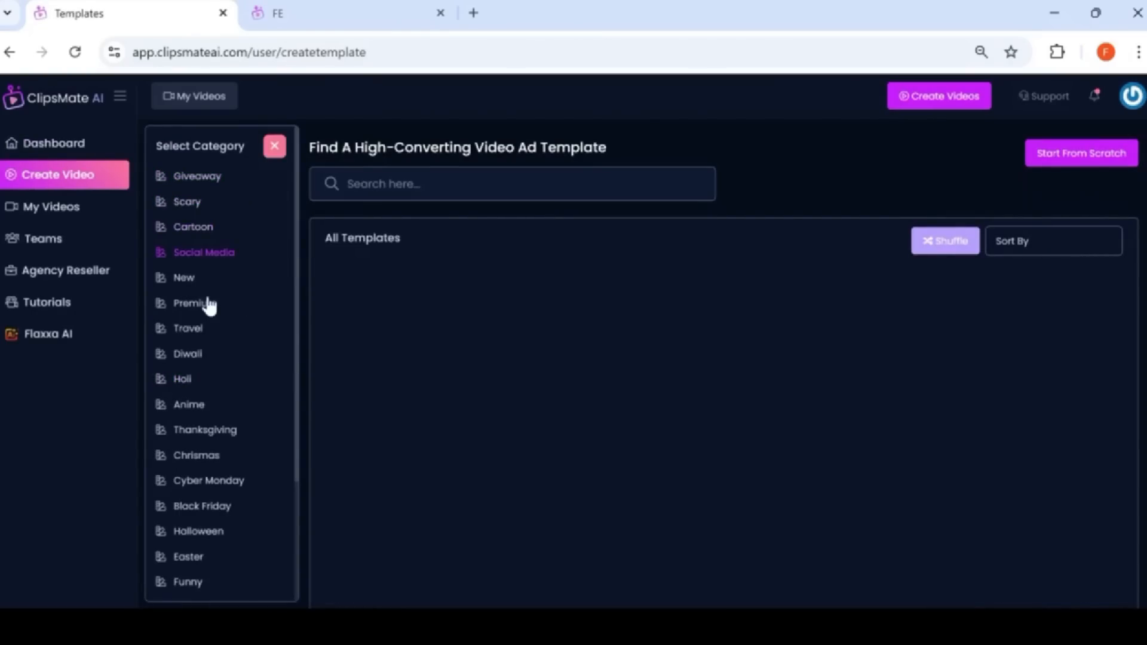
pyautogui.click(195, 330)
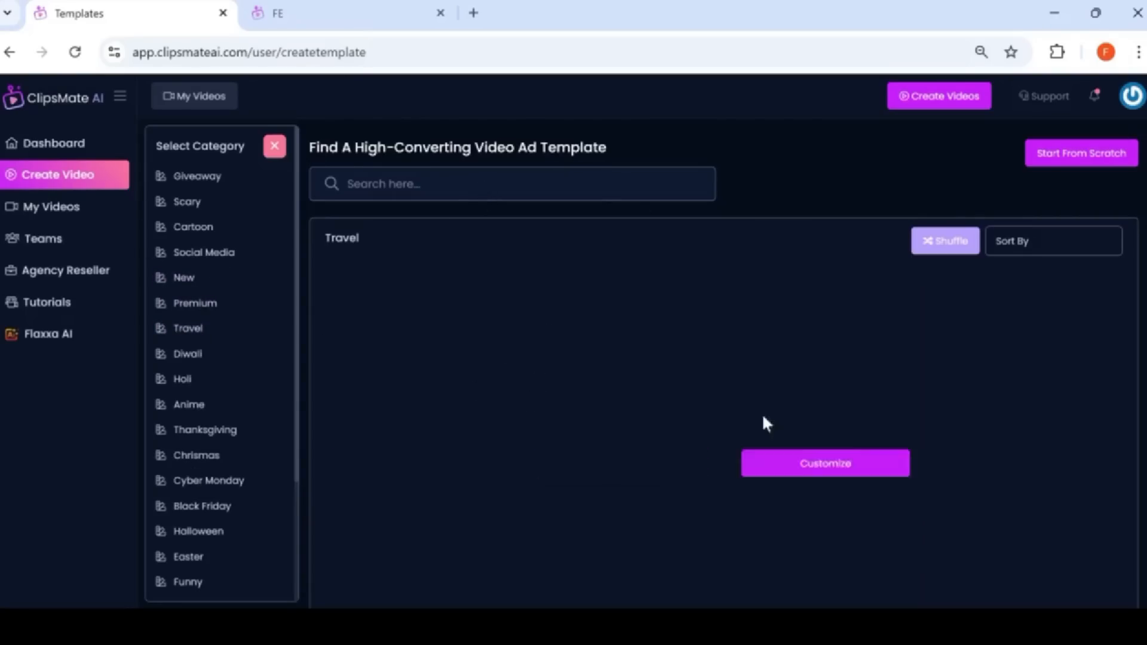
# - Browse the Travel templates and choose the blue bay template with the splashing legs animation for customization
pyautogui.scroll(-3, 658, 371)
pyautogui.scroll(2, 671, 402)
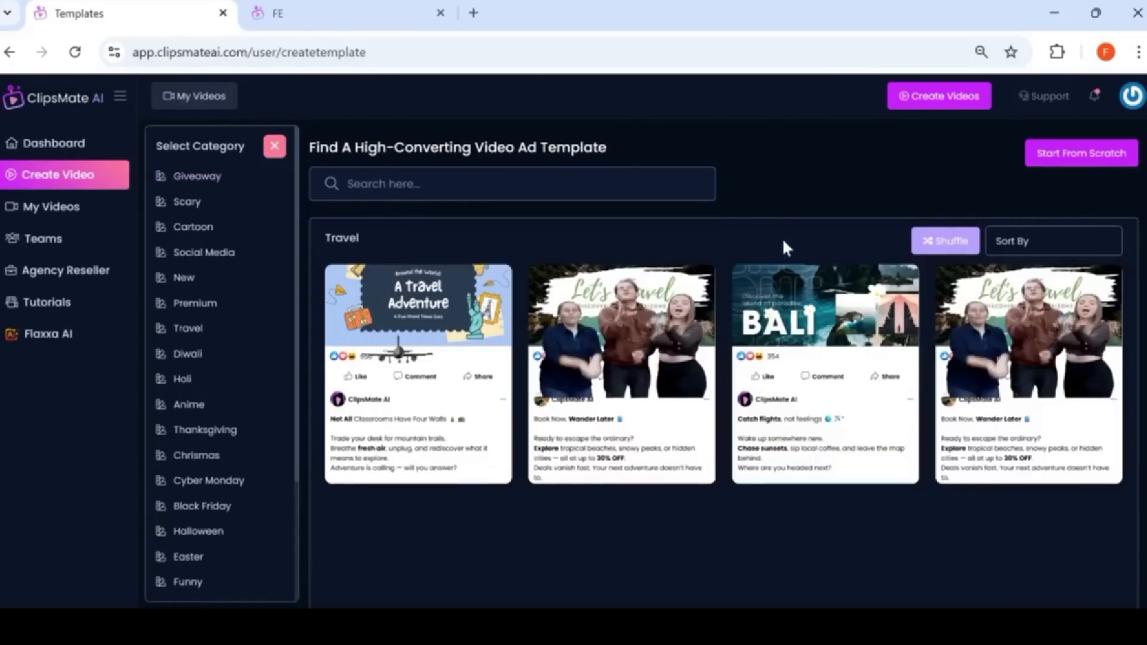
pyautogui.moveTo(657, 346)
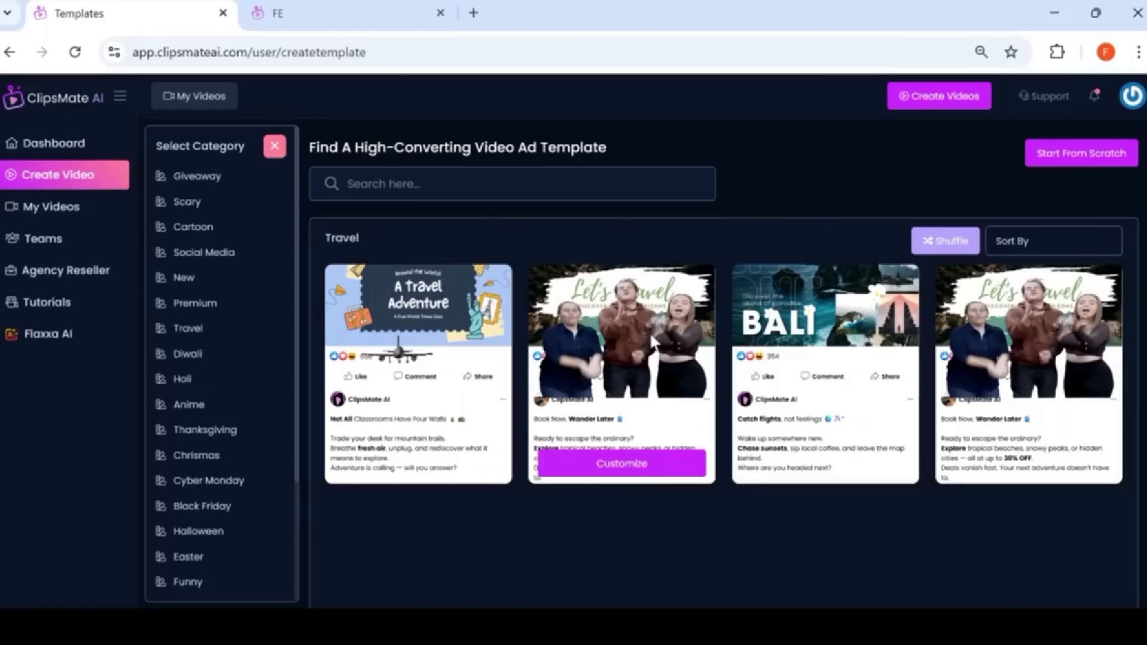
pyautogui.scroll(-1, 665, 357)
pyautogui.scroll(-4, 666, 356)
pyautogui.scroll(5, 679, 297)
pyautogui.moveTo(885, 376)
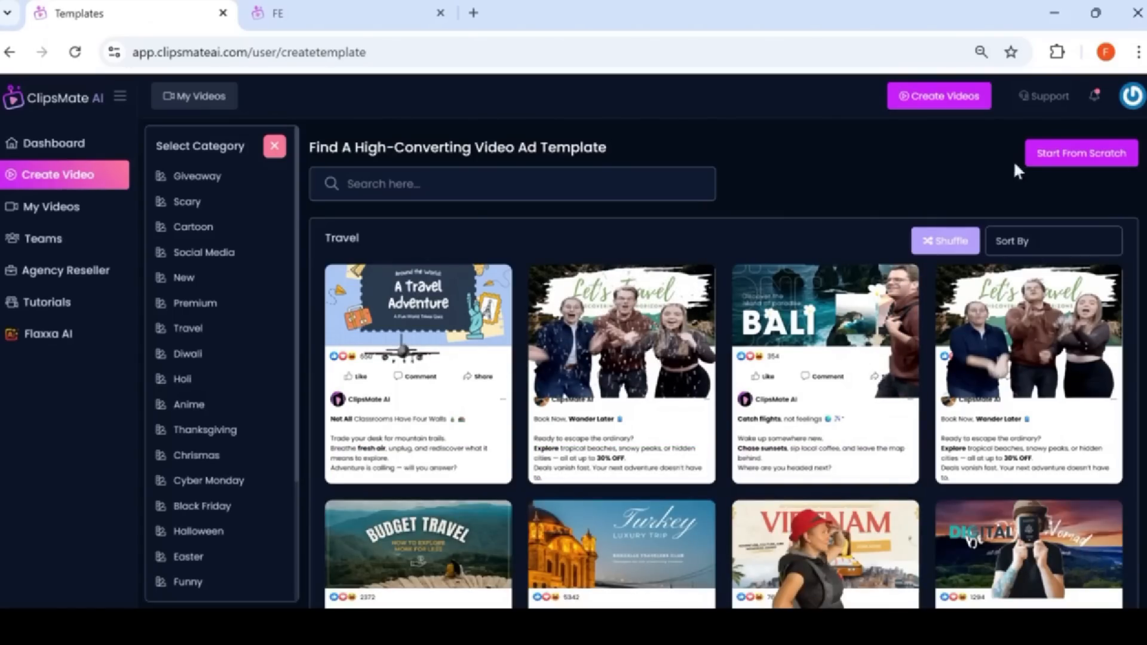
pyautogui.scroll(-5, 657, 269)
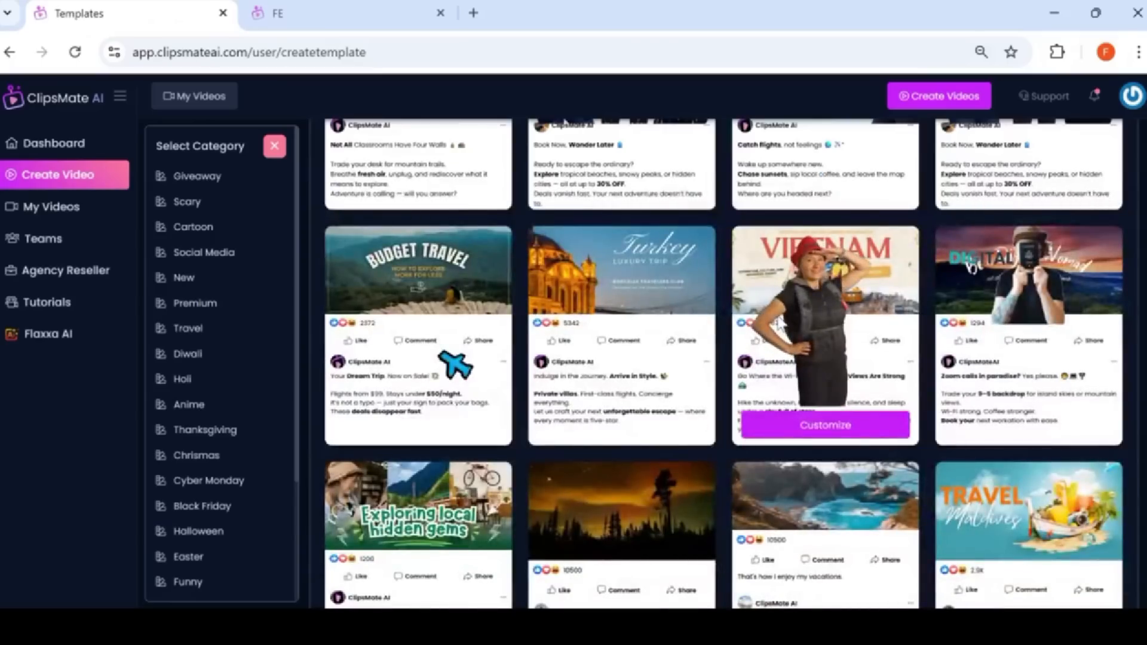
pyautogui.scroll(-1, 758, 339)
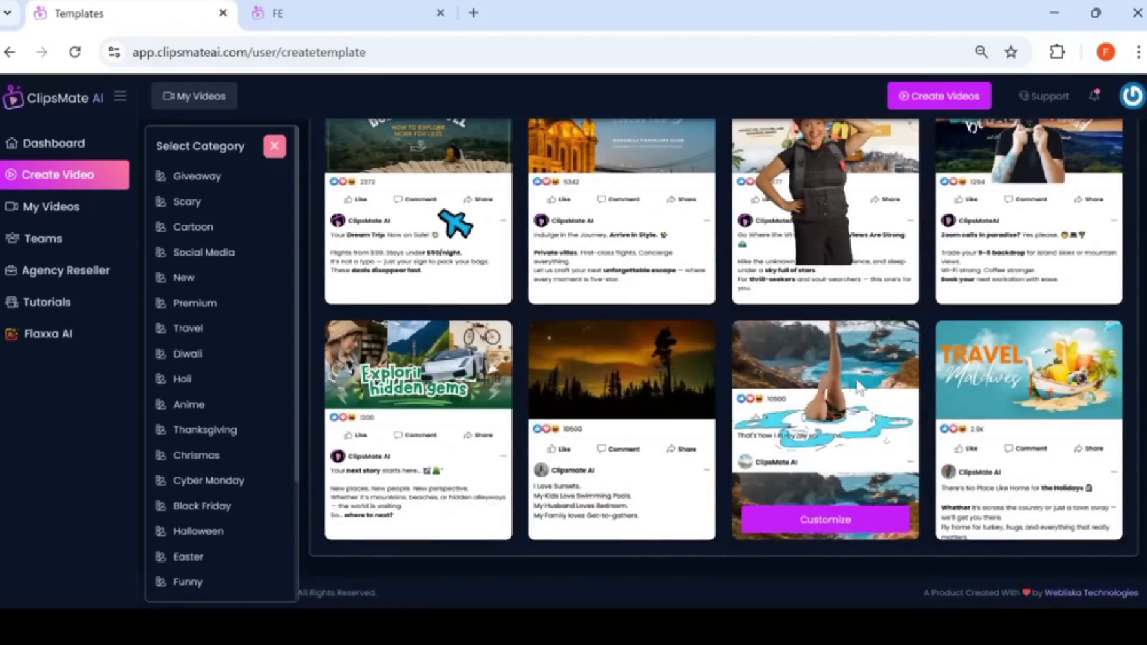
pyautogui.click(818, 529)
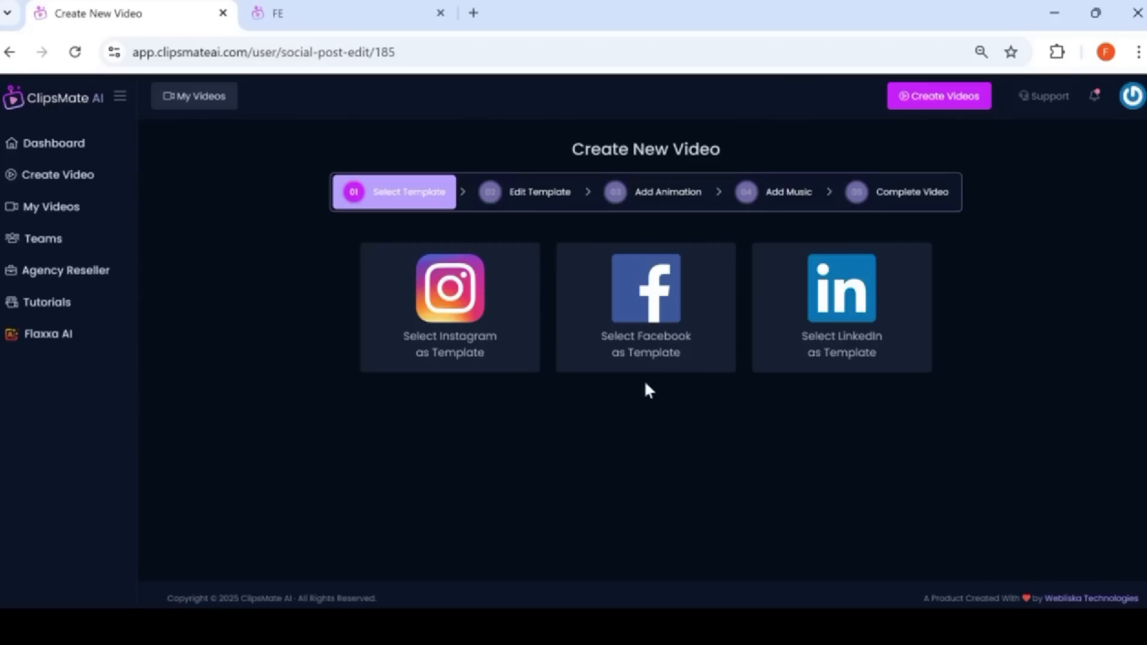
# - Select Instagram as the template platform and use the Split Post layout
pyautogui.click(448, 336)
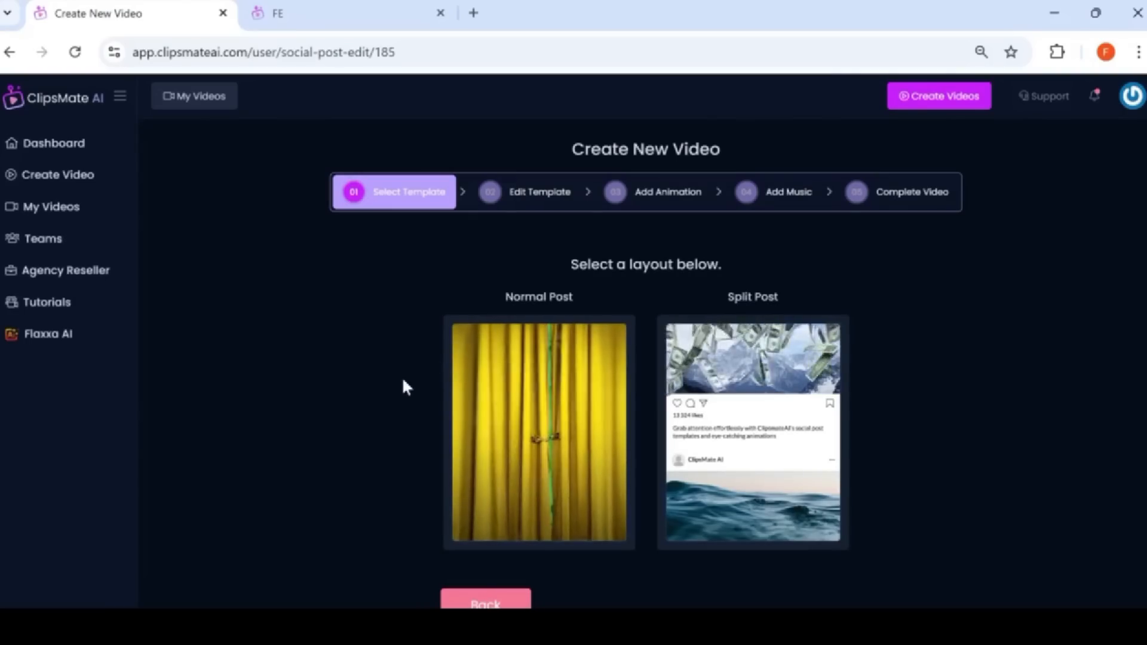
pyautogui.scroll(-2, 386, 373)
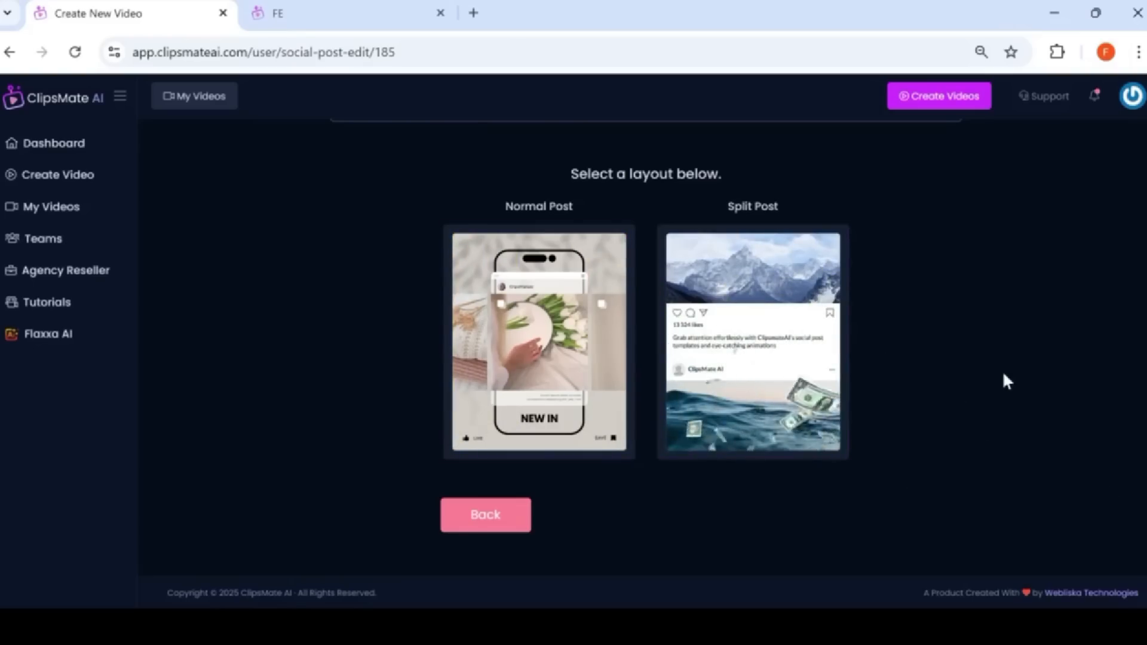
pyautogui.click(759, 377)
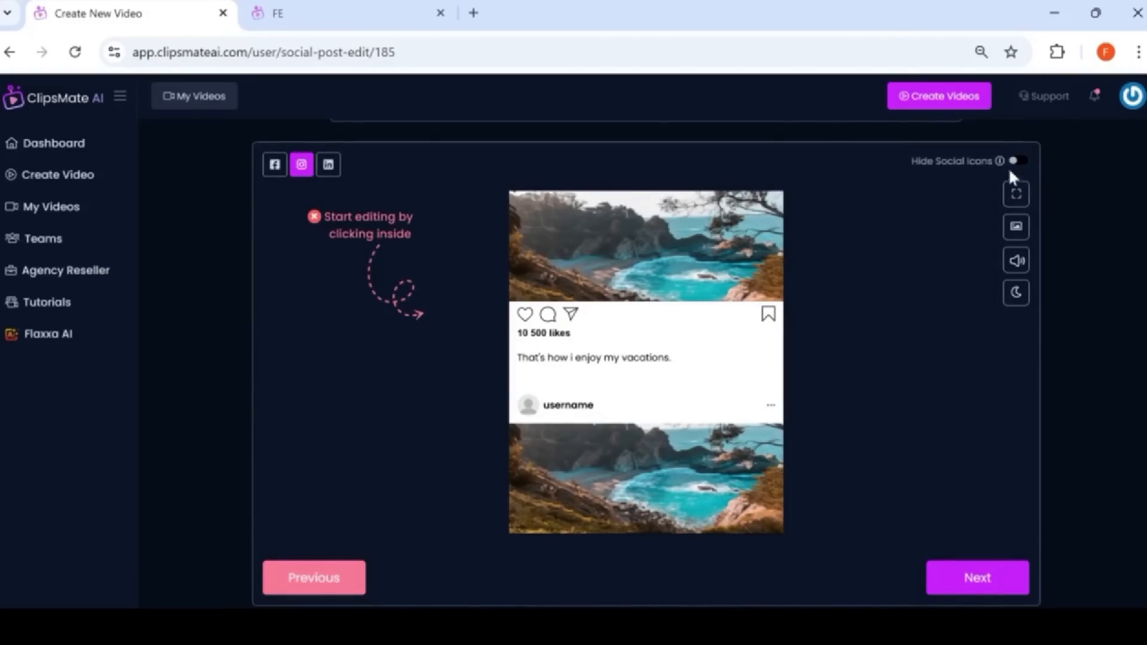
# - Try hiding the social icons on the post, and restore them
pyautogui.click(1024, 159)
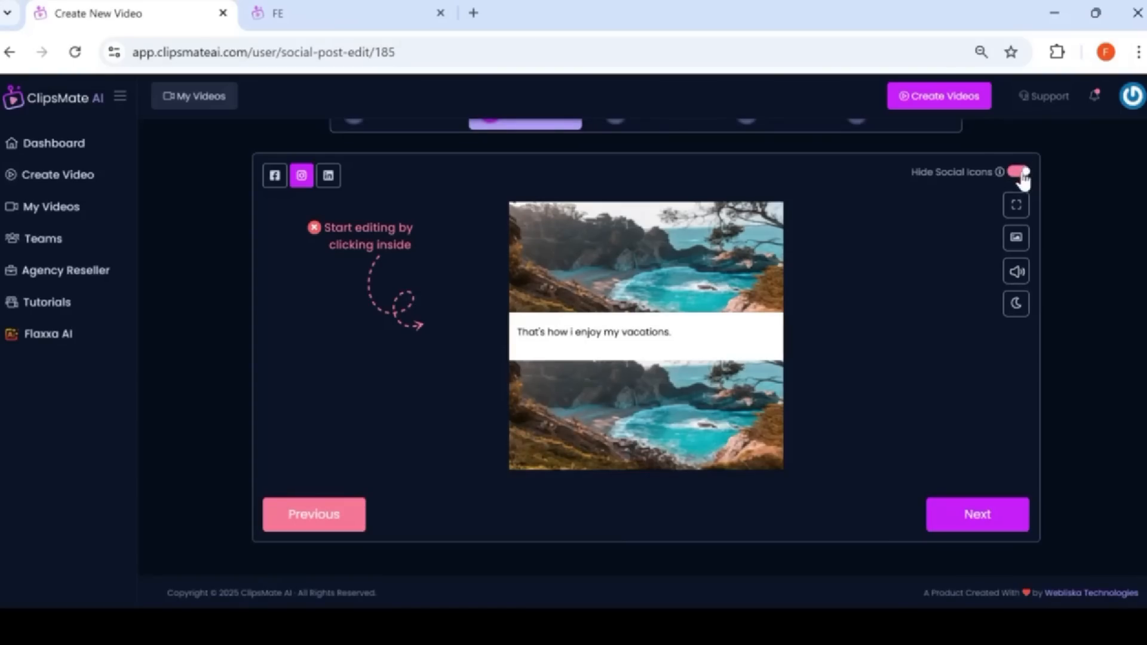
pyautogui.click(1021, 173)
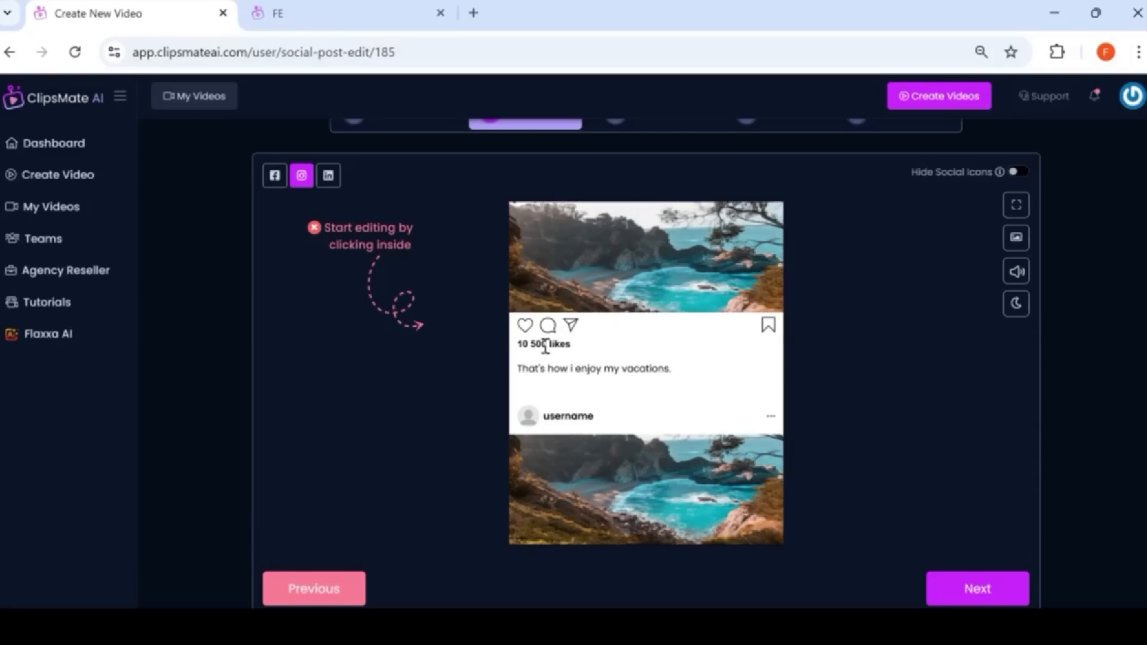
# - Set the post's like count to 34534 and replace the placeholder username with the account's username
pyautogui.moveTo(545, 346); pyautogui.dragTo(490, 404)
pyautogui.write('34534')
pyautogui.click(558, 416)
pyautogui.moveTo(596, 421); pyautogui.dragTo(522, 426)
pyautogui.doubleClick(560, 413)
pyautogui.write('F')
# - Replace the post's profile picture with the stock sunset-over-mountains image, accepting the default crop
pyautogui.click(531, 418)
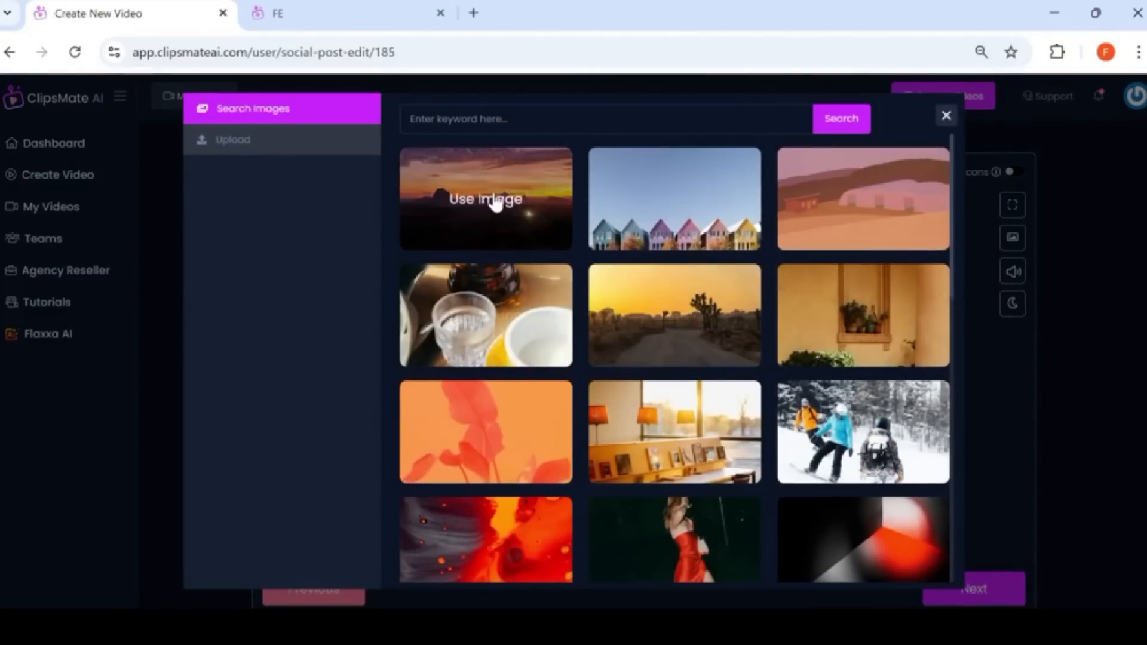
pyautogui.click(496, 204)
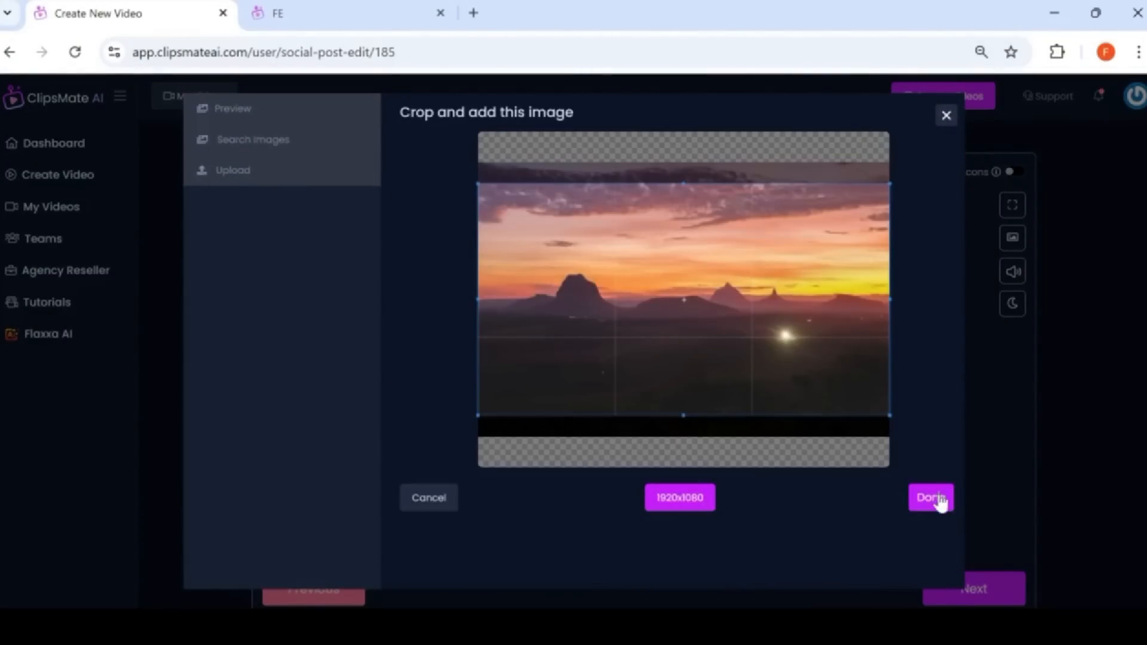
pyautogui.click(940, 499)
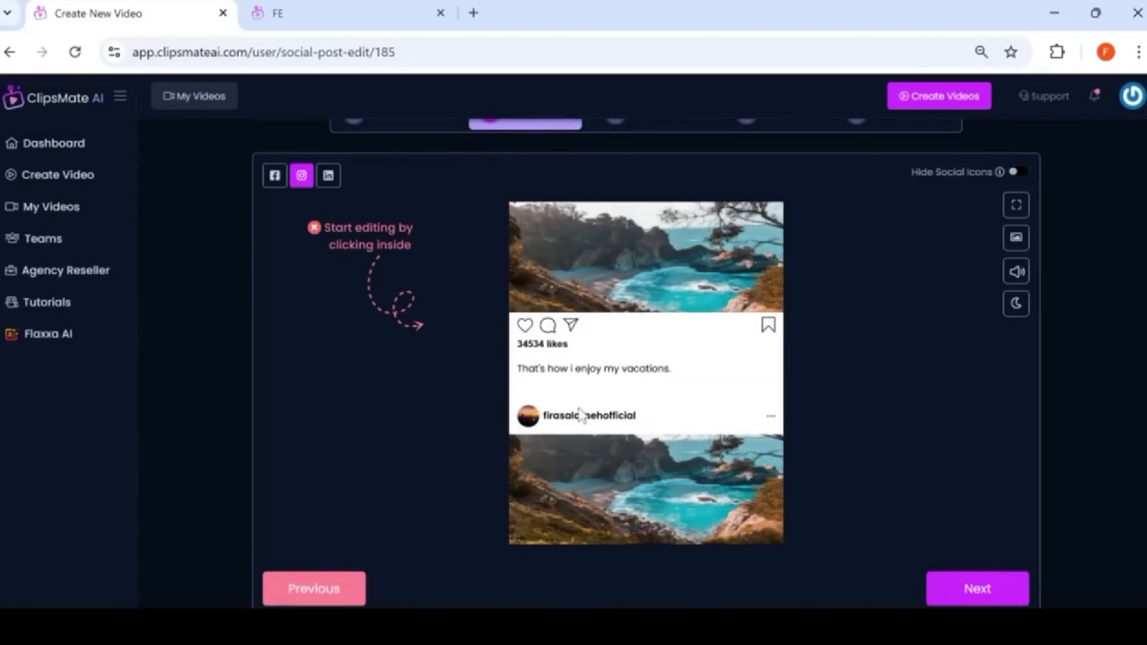
# - Replace the post caption with "I enjoy my vacations that awesome way, everyday!"
pyautogui.scroll(-1, 594, 413)
pyautogui.scroll(2, 598, 368)
pyautogui.scroll(-1, 592, 410)
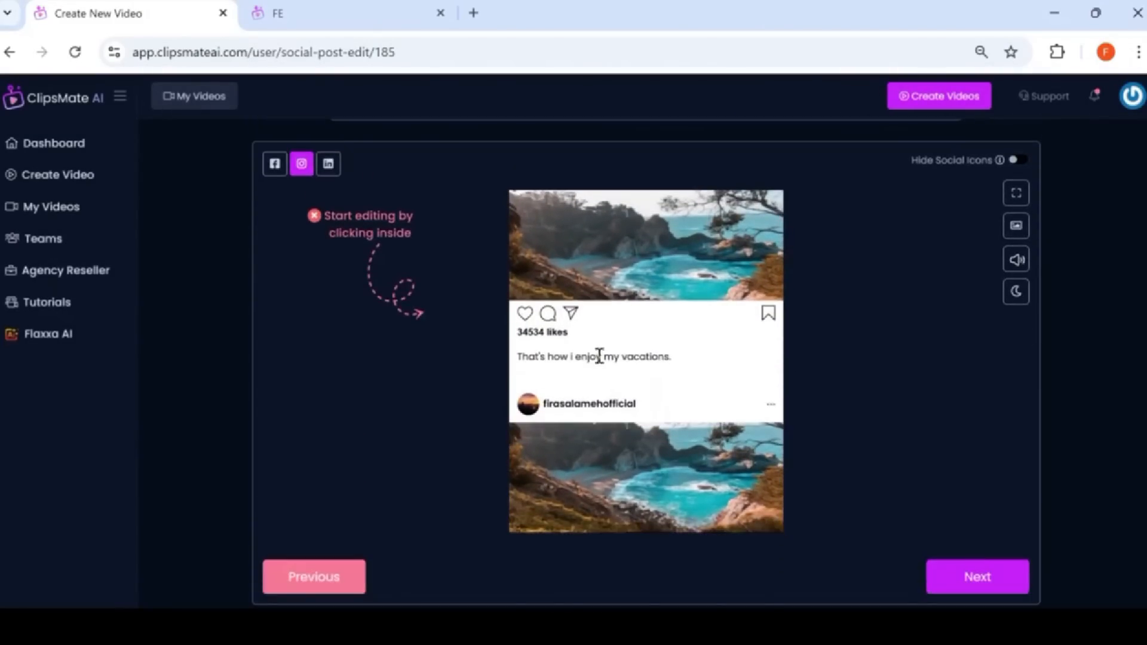
pyautogui.click(599, 356)
pyautogui.moveTo(673, 357); pyautogui.dragTo(514, 366)
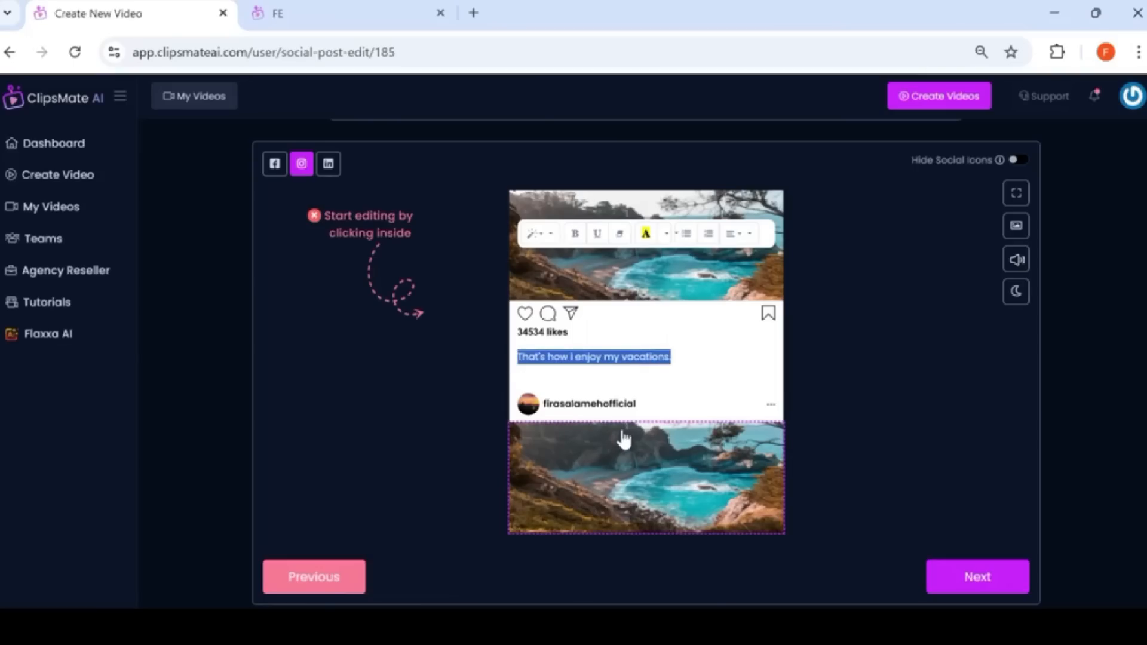
pyautogui.write('I')
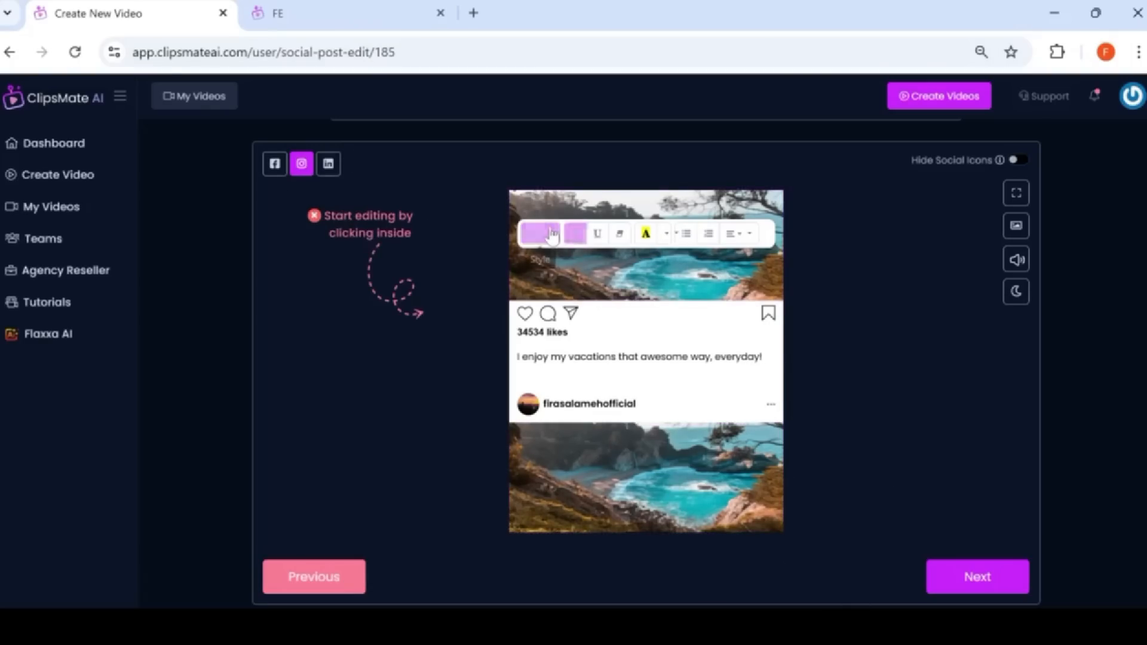
# - Make the word "vacations" bold in the post caption
pyautogui.moveTo(615, 358); pyautogui.dragTo(572, 358)
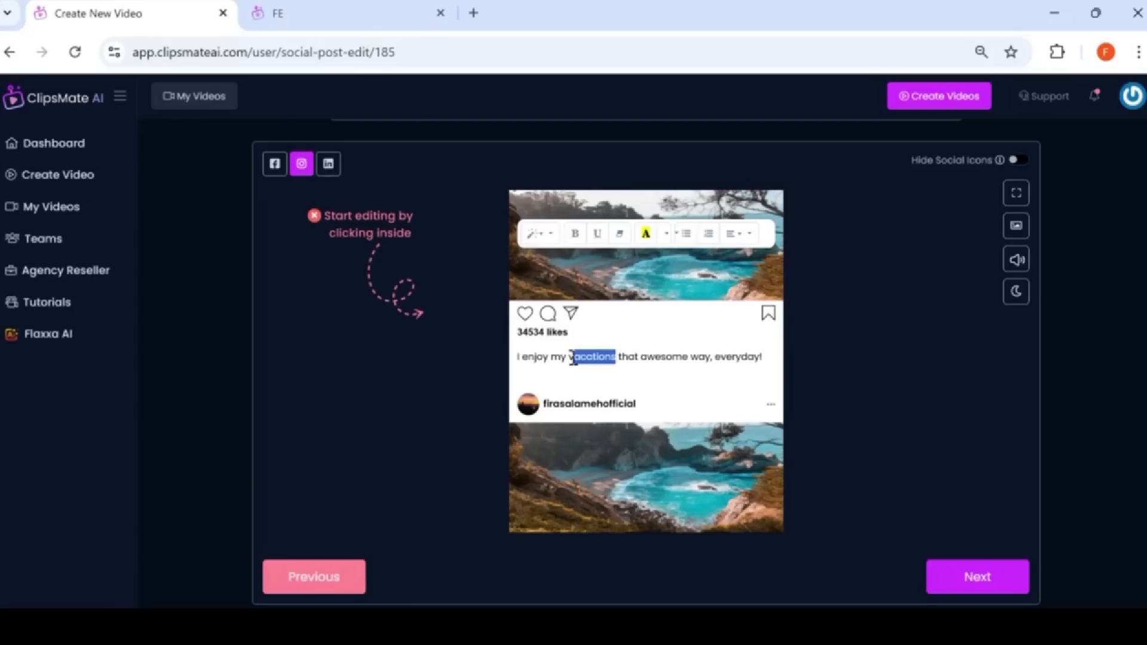
pyautogui.click(575, 233)
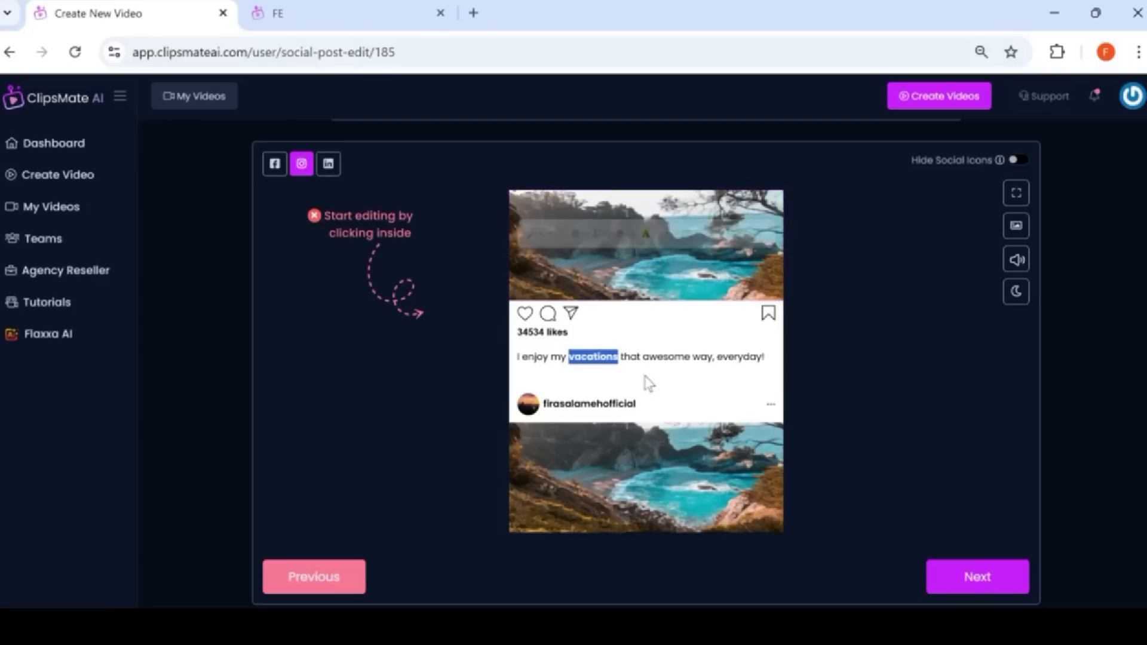
pyautogui.click(648, 352)
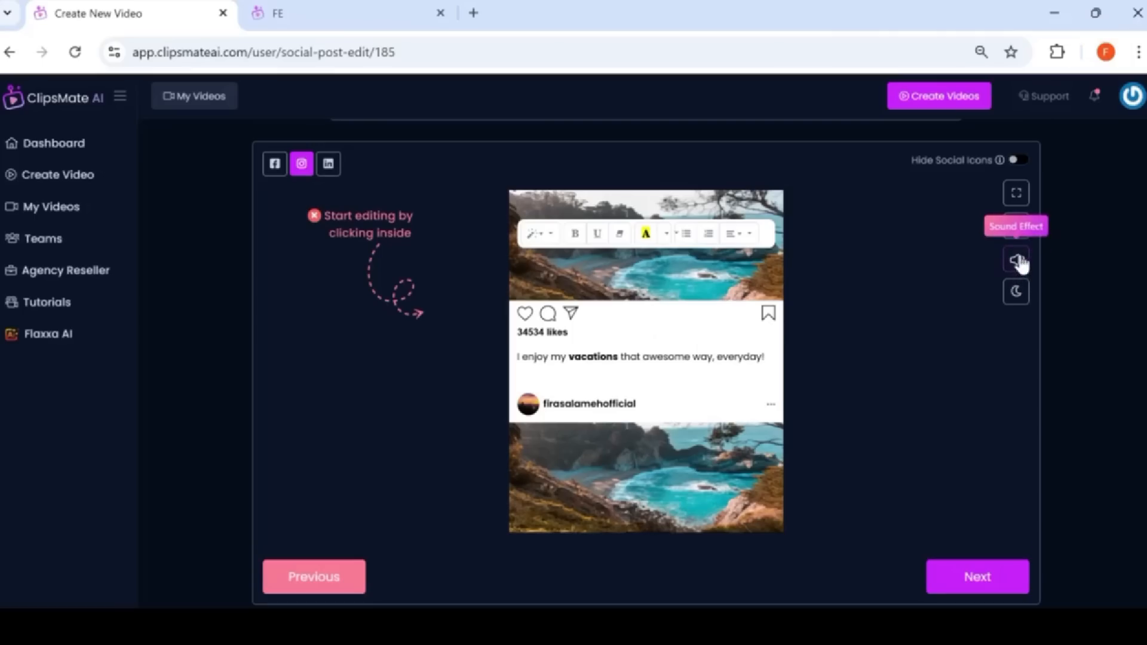
# - Try the post in dark mode and switch it back to light
pyautogui.click(1017, 294)
pyautogui.click(1017, 295)
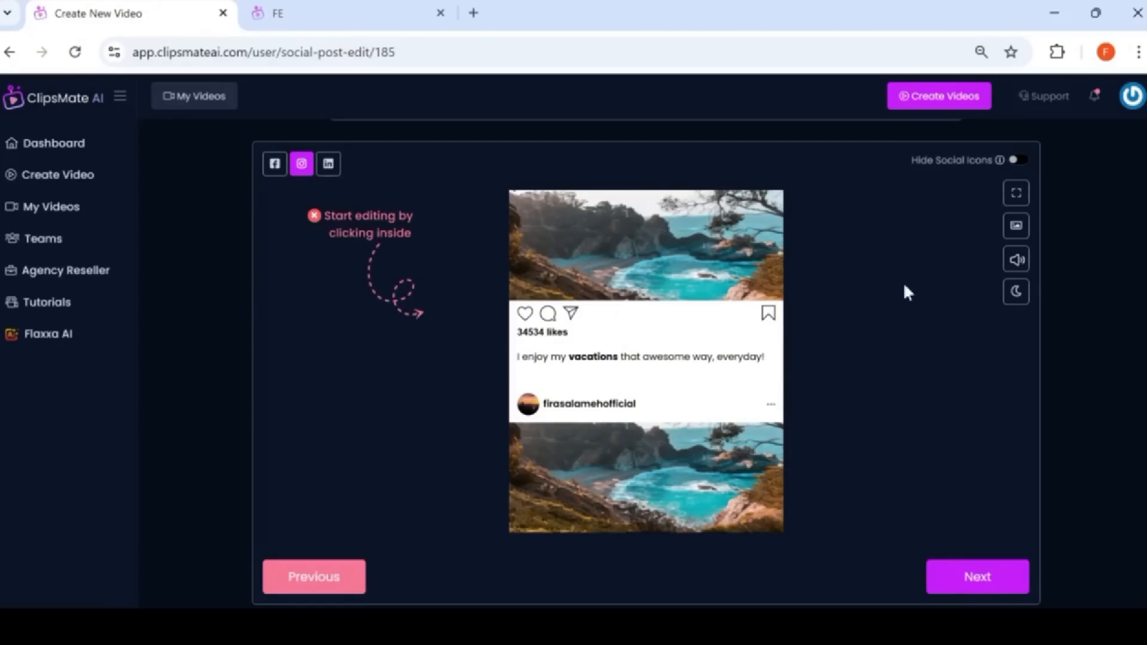
# - Replace the lower post image with the stock photo of snowboarders in the snow and proceed to the Add Animation stage
pyautogui.click(640, 461)
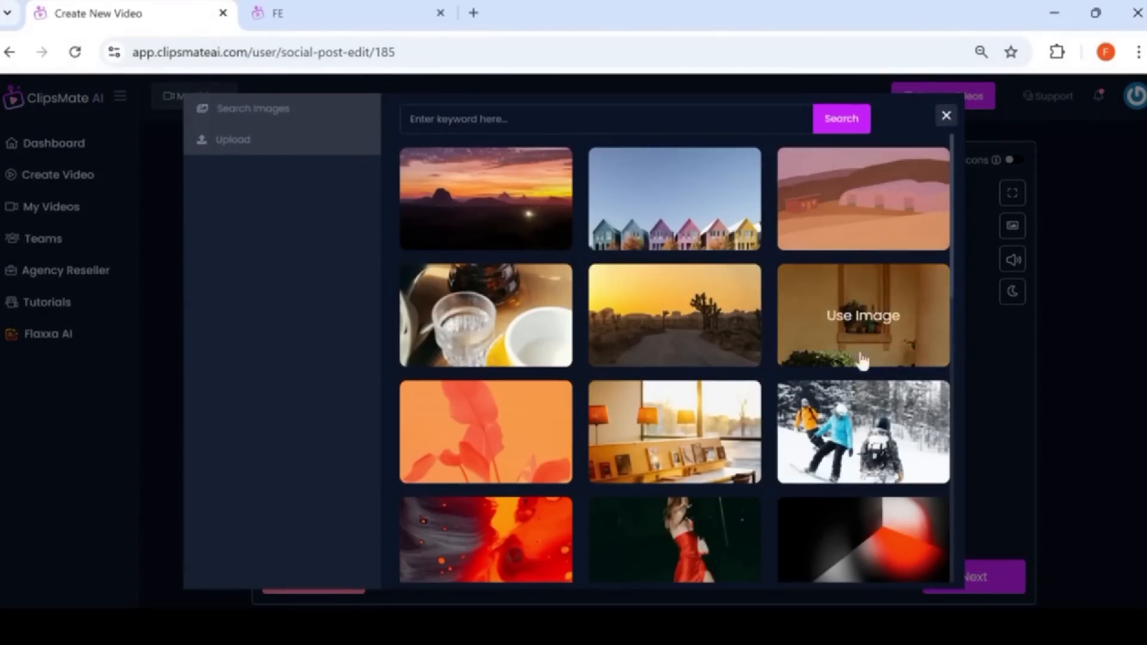
pyautogui.click(883, 422)
pyautogui.click(932, 502)
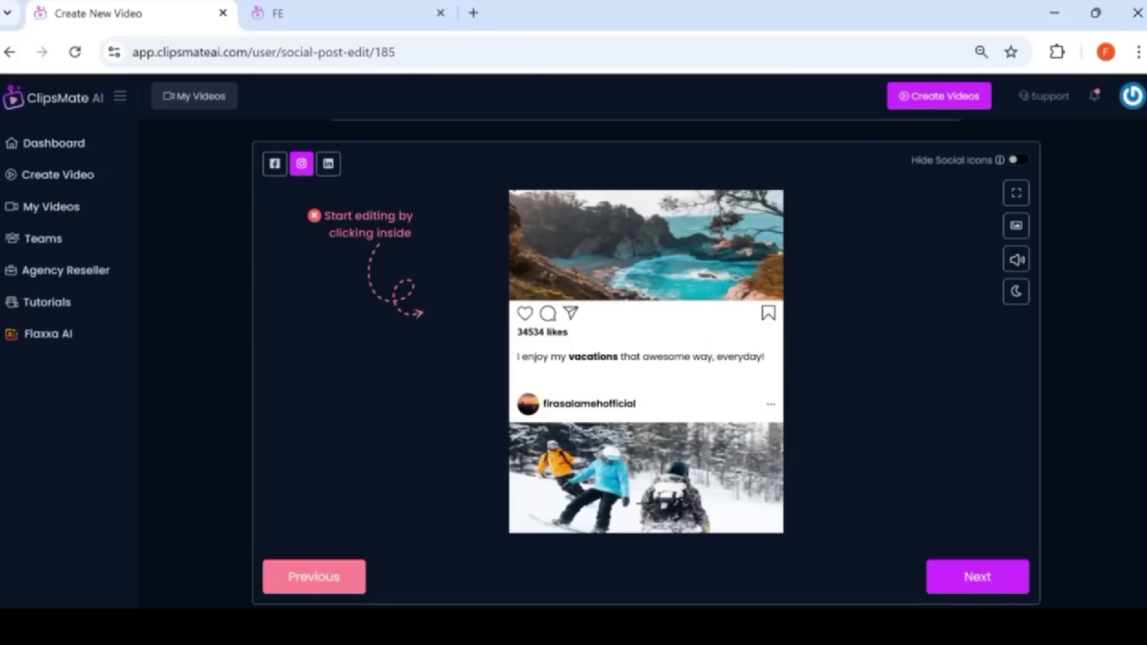
pyautogui.click(977, 577)
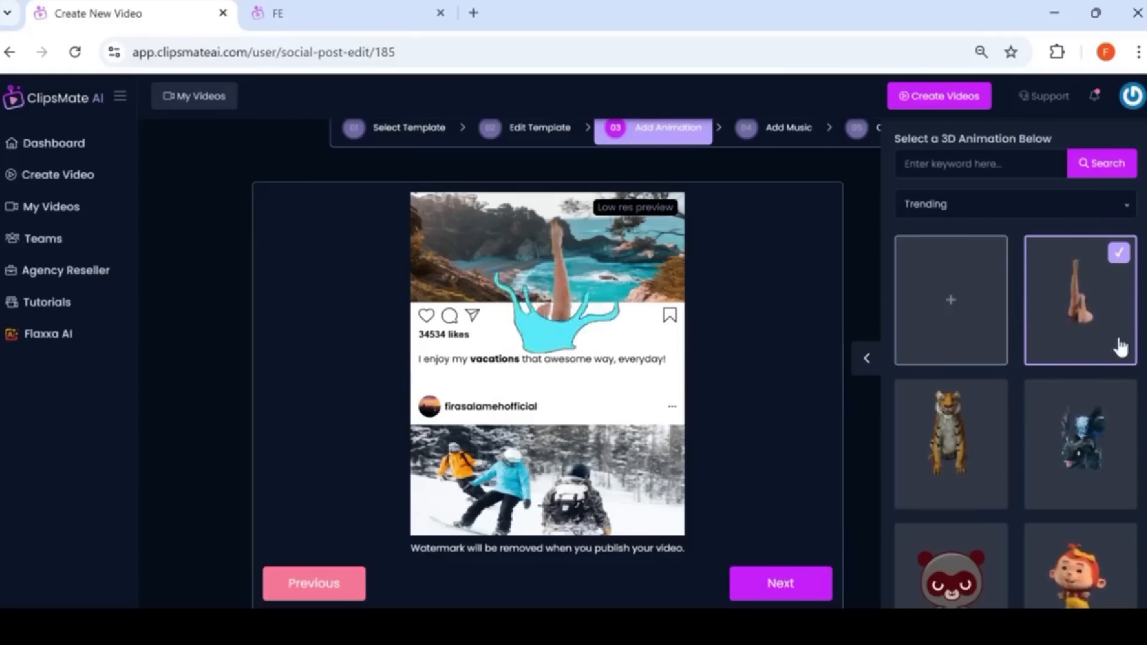
# - Look through the trending 3D animations and search them for "splashing"
pyautogui.scroll(-3, 1045, 461)
pyautogui.scroll(5, 1038, 461)
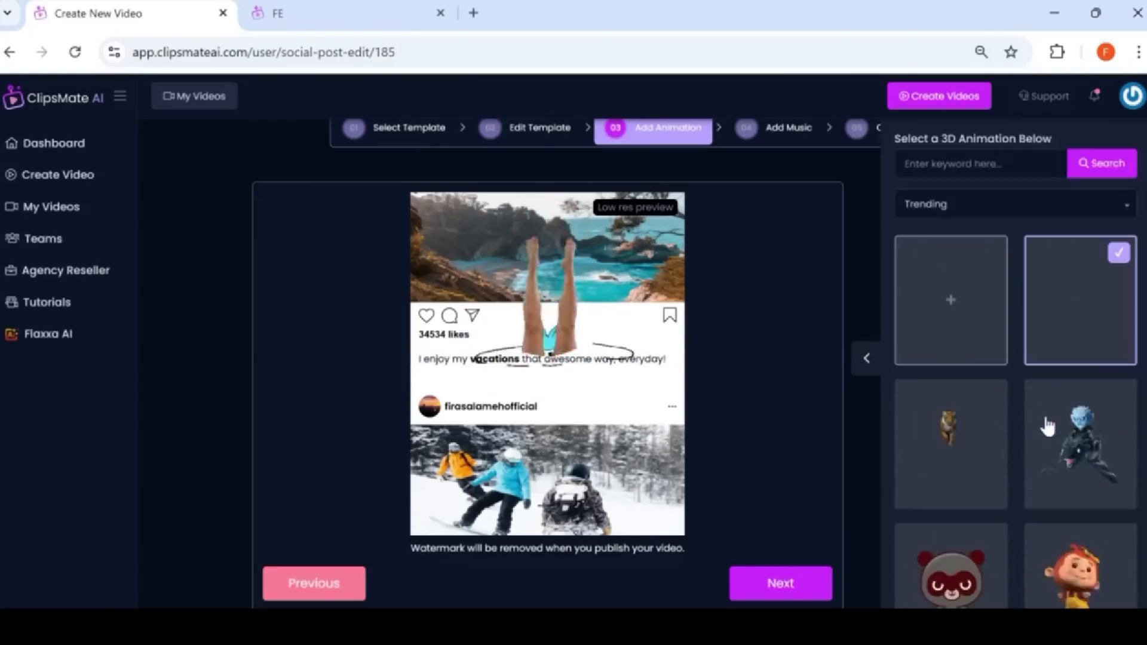
pyautogui.click(971, 162)
pyautogui.write('spl')
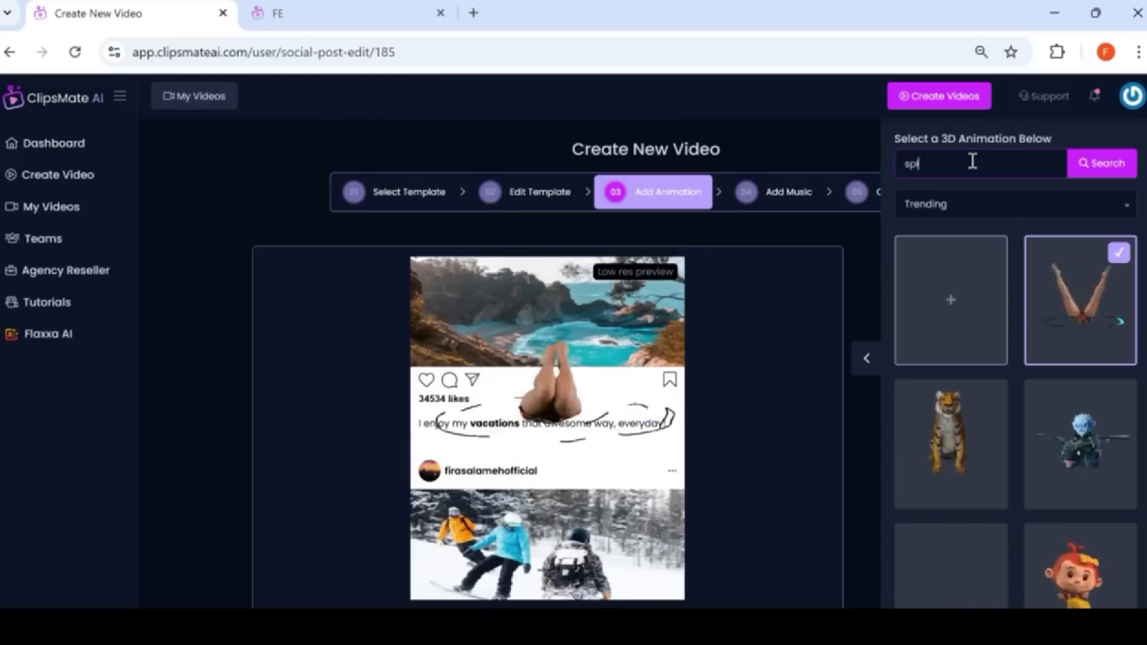
pyautogui.write('ashing')
pyautogui.click(1088, 161)
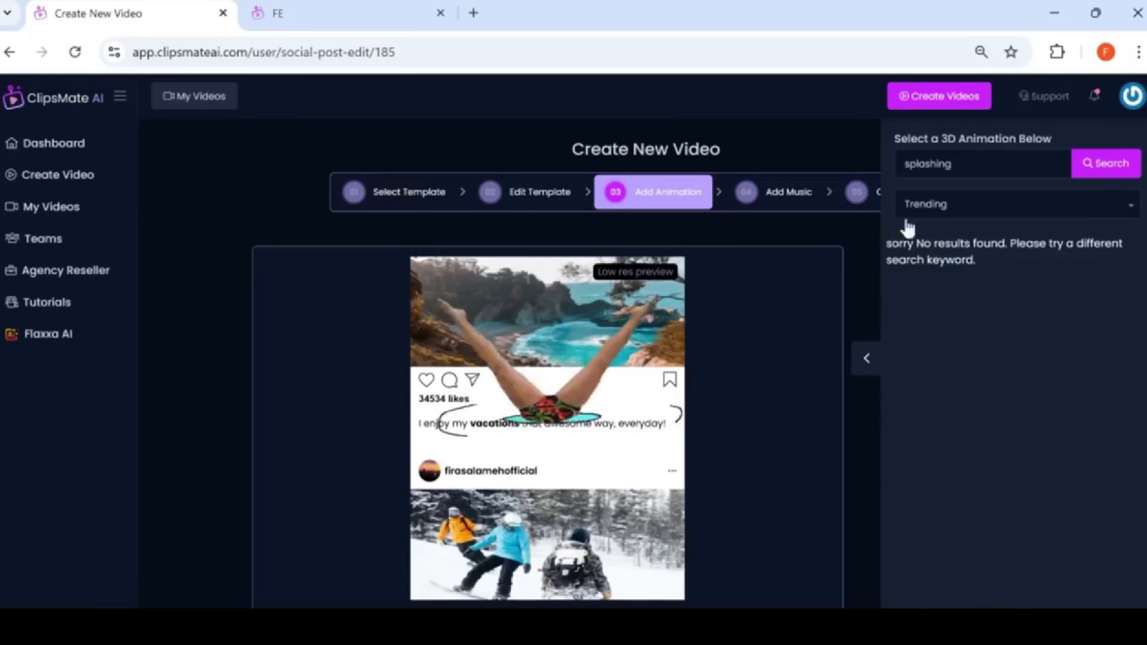
# - Apply the 3D animation of the woman dancing in a red dress to the post and proceed to the Add Music stage
pyautogui.scroll(-2, 1095, 386)
pyautogui.scroll(3, 999, 277)
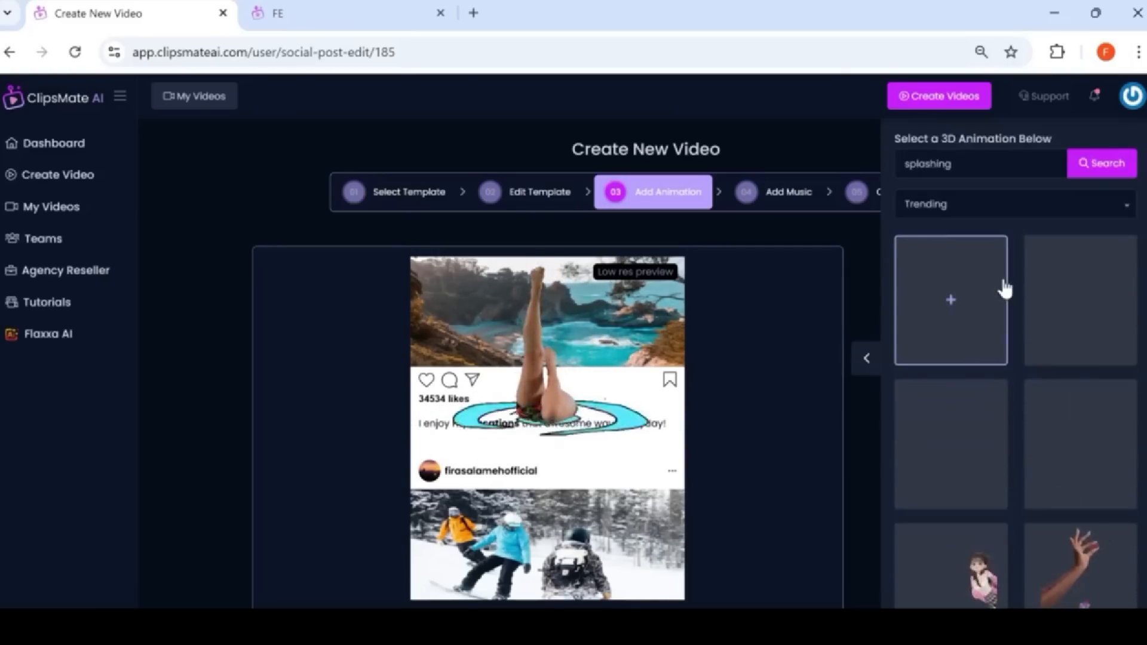
pyautogui.scroll(-2, 1006, 290)
pyautogui.scroll(3, 1024, 353)
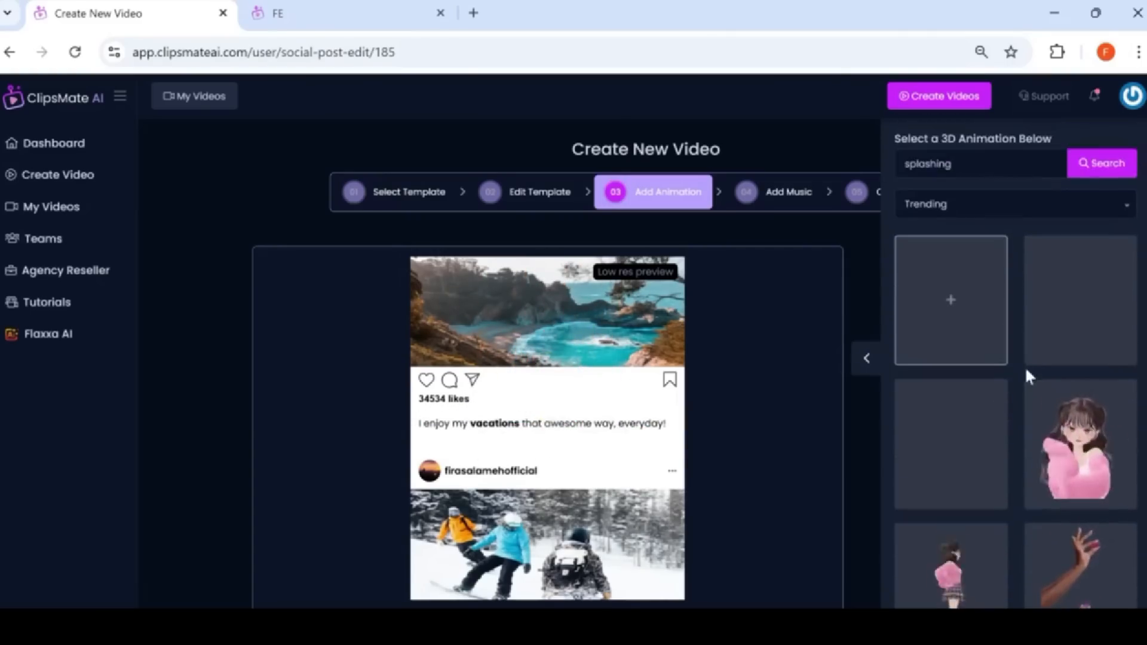
pyautogui.scroll(-2, 1031, 364)
pyautogui.scroll(-2, 1038, 364)
pyautogui.scroll(4, 1038, 363)
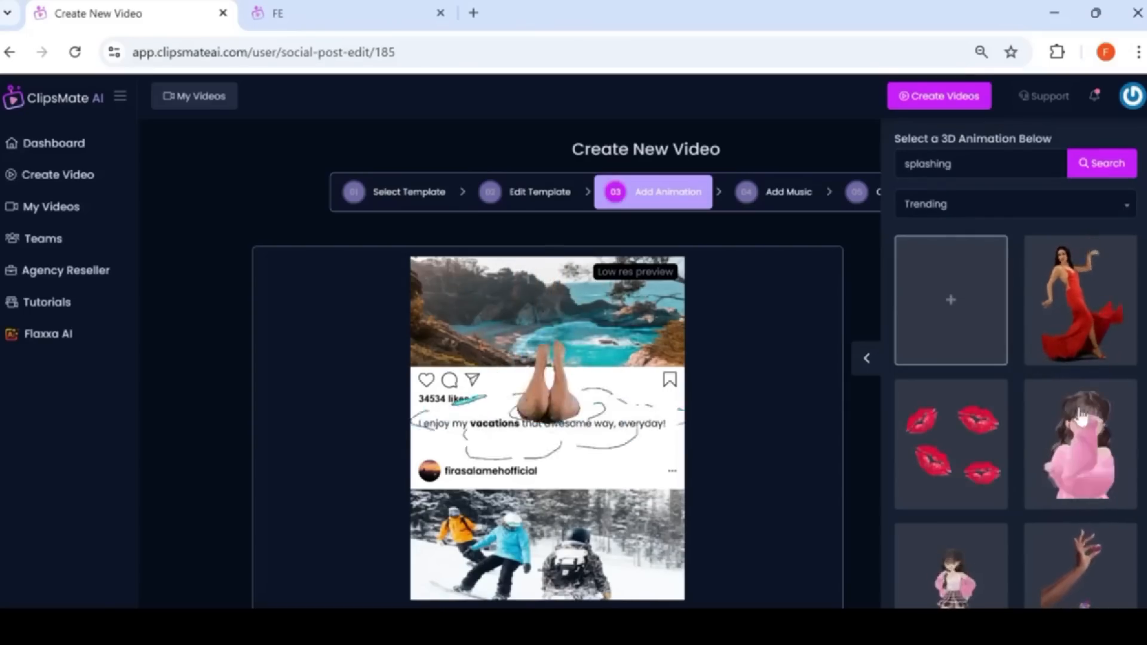
pyautogui.click(1071, 357)
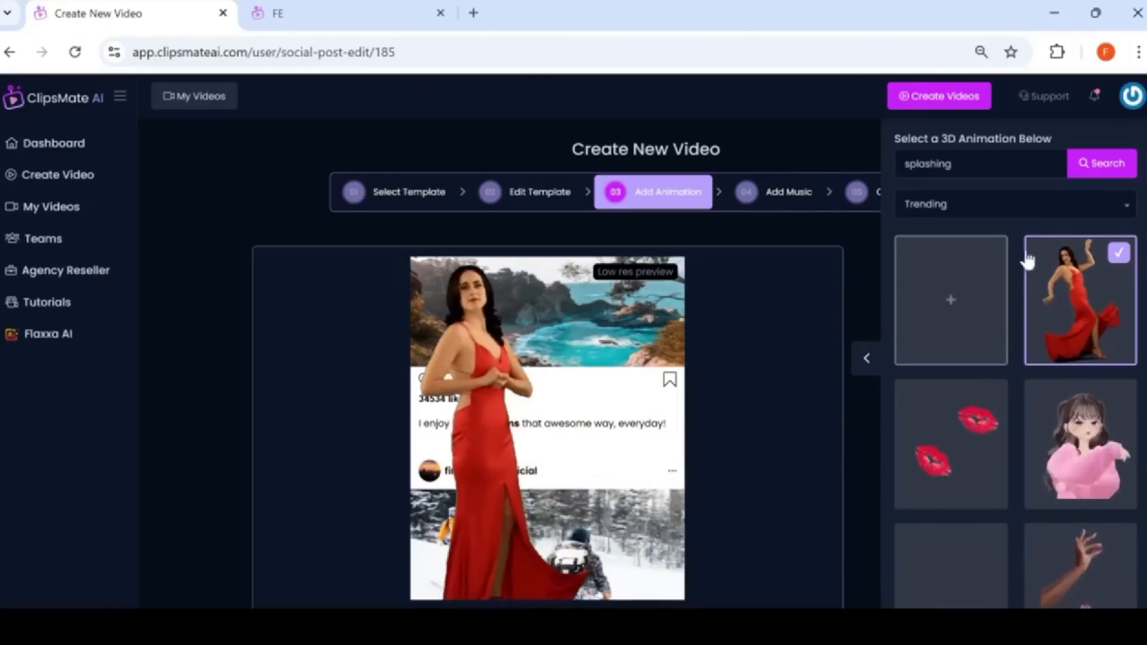
pyautogui.scroll(-5, 1027, 259)
pyautogui.scroll(-3, 792, 368)
pyautogui.click(790, 521)
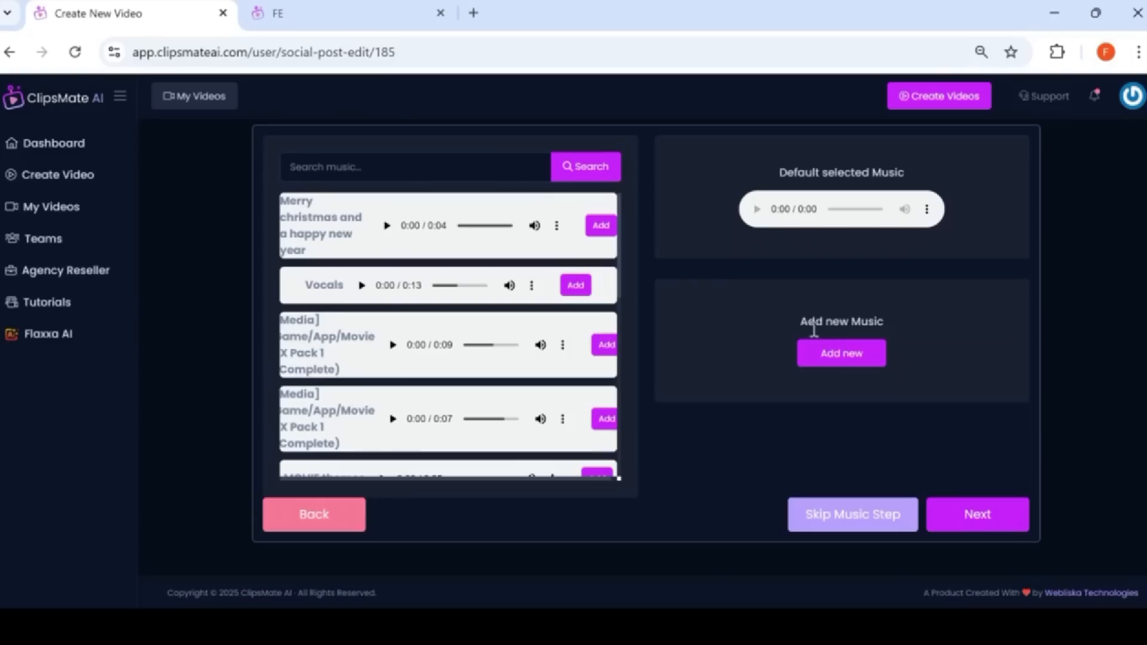
# - Look at the option for adding new music, browse the music library and preview the default selected music
pyautogui.click(828, 355)
pyautogui.click(493, 402)
pyautogui.scroll(-2, 366, 320)
pyautogui.scroll(4, 358, 319)
pyautogui.scroll(-5, 352, 320)
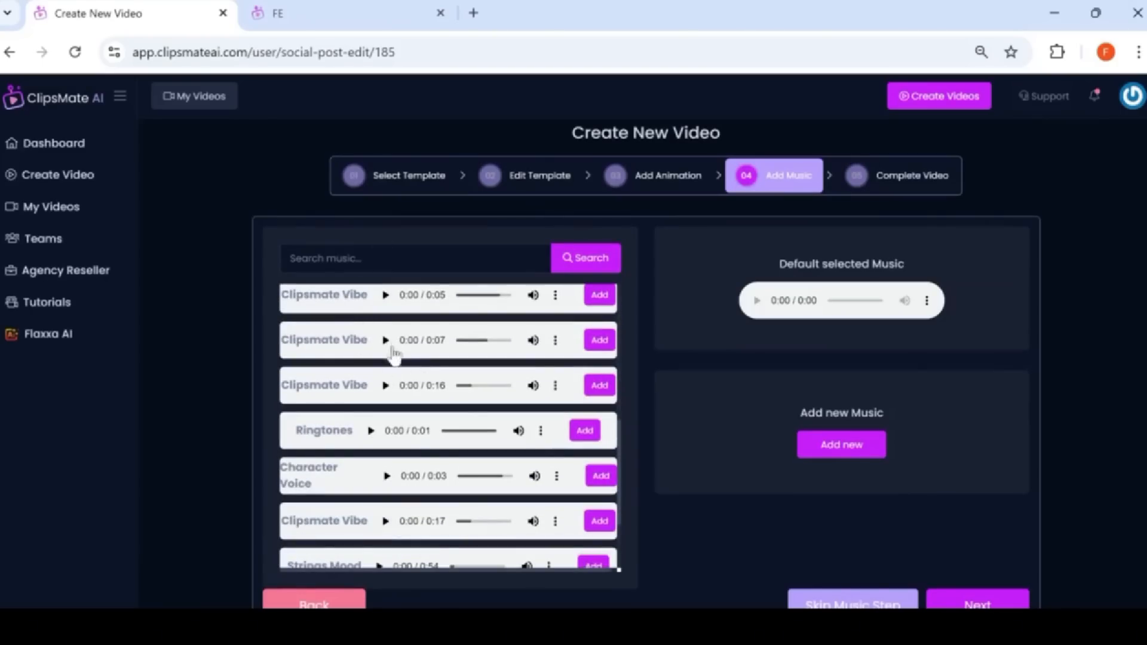
pyautogui.click(757, 304)
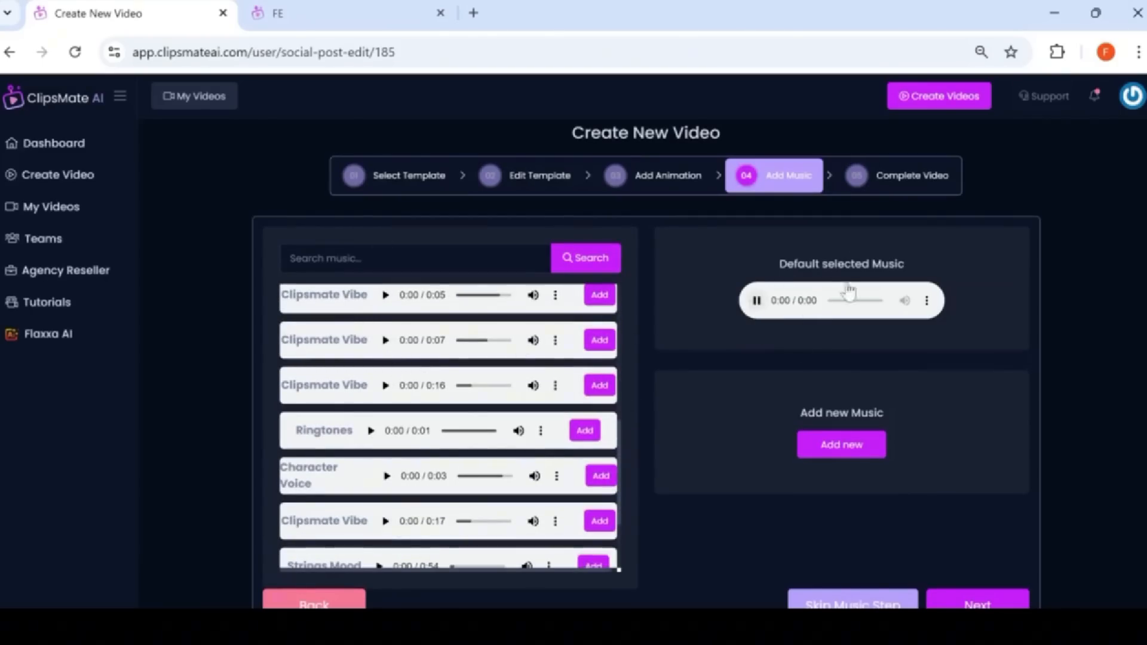
pyautogui.click(757, 301)
# - Proceed to the Complete Video stage with the default music and start rendering the social post video
pyautogui.scroll(-2, 923, 401)
pyautogui.click(969, 518)
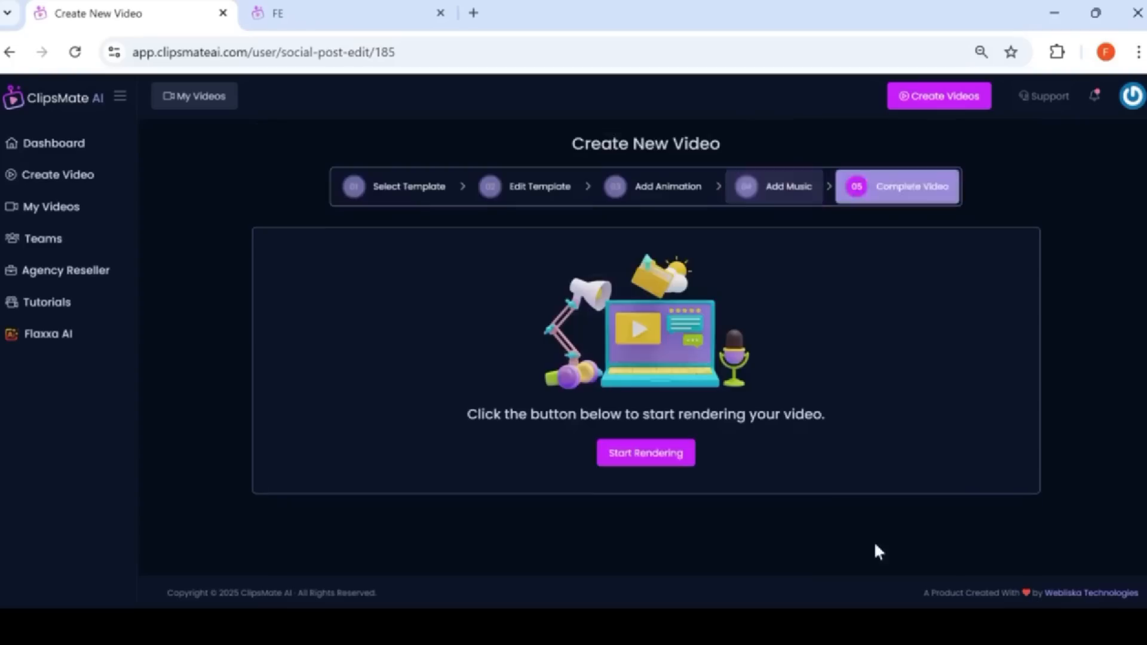
pyautogui.click(665, 459)
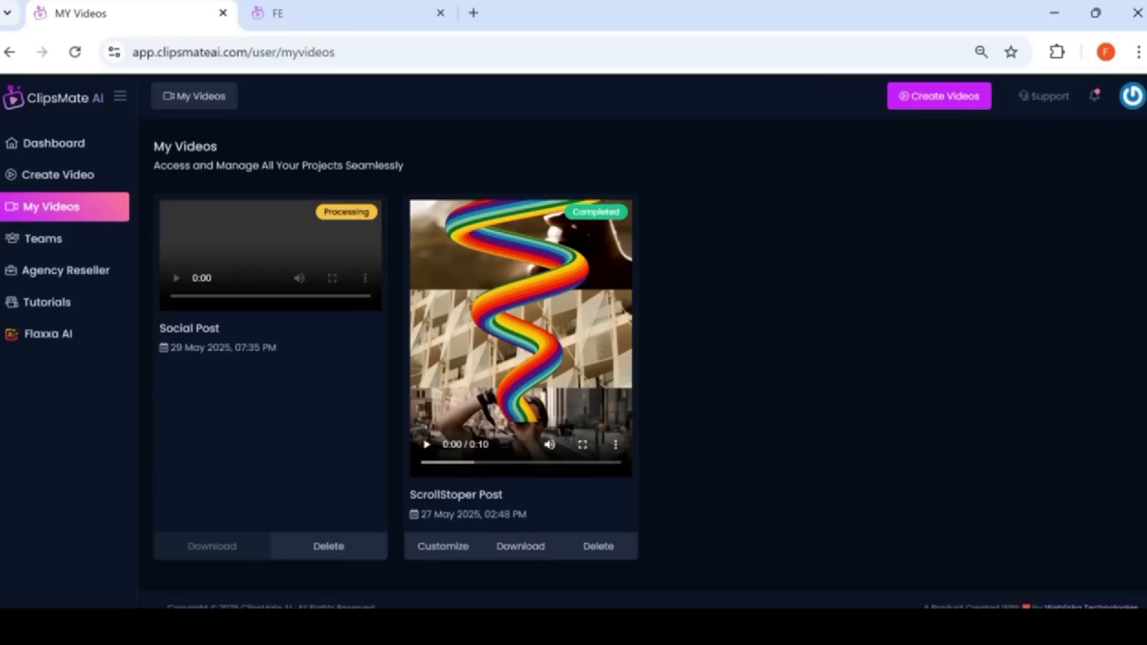
# - Start a new Scroll-Stoppers video with the 2 x Media (Top/Bottom) layout
pyautogui.click(930, 99)
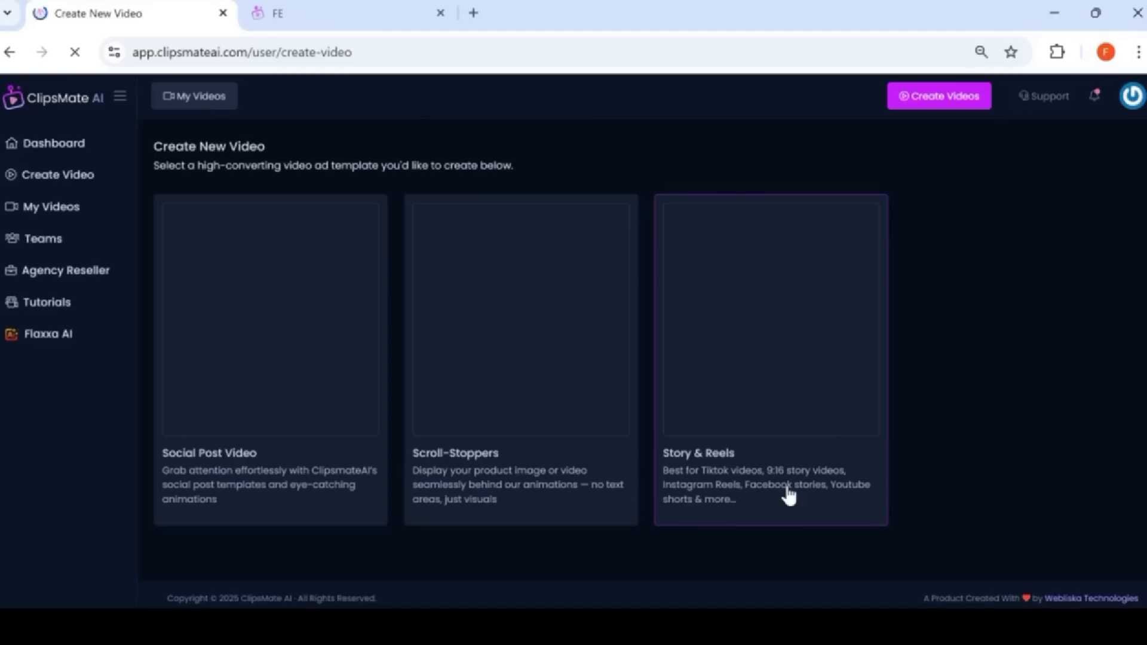
pyautogui.click(502, 496)
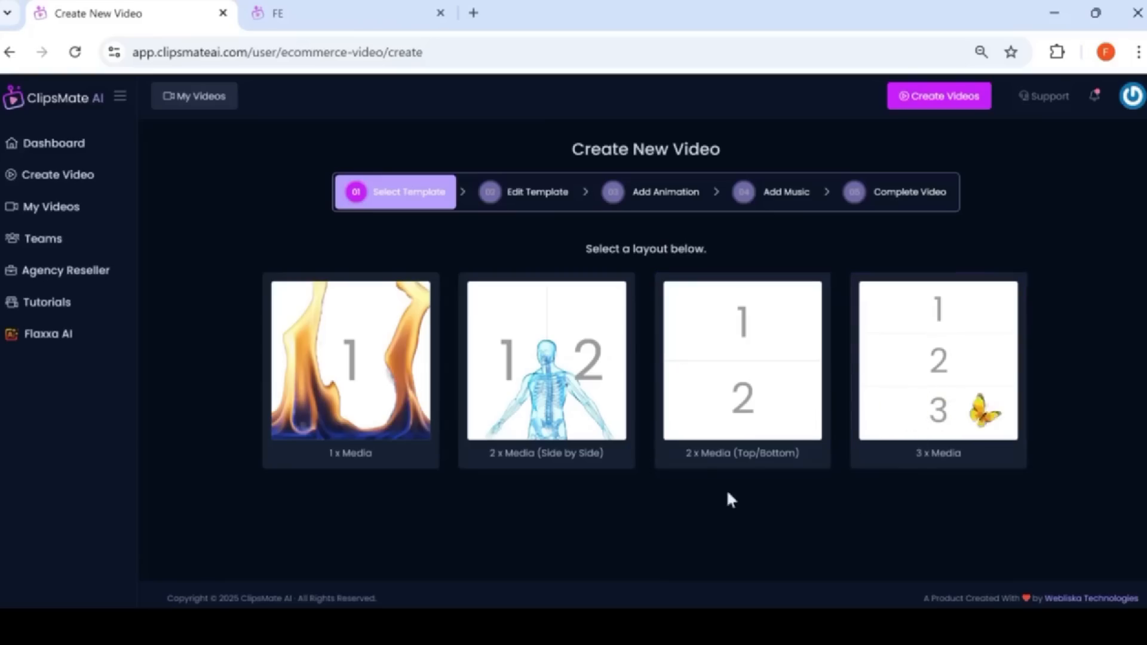
pyautogui.click(758, 356)
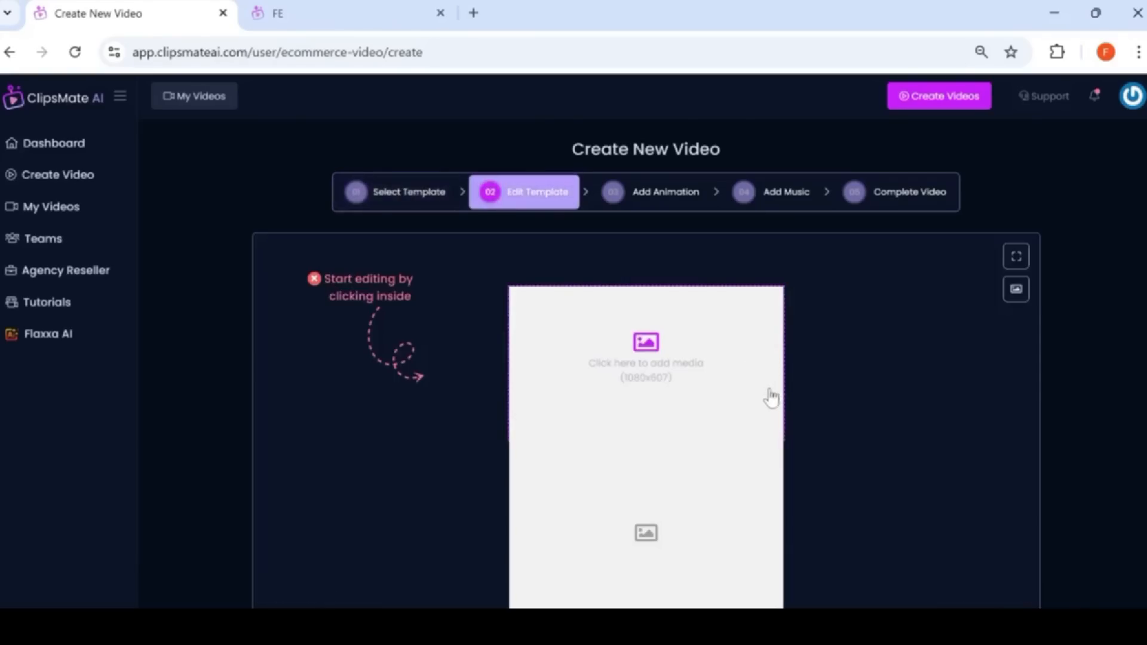
# - Open the image library for the upper media slot and search it for "cannes"
pyautogui.scroll(-2, 771, 394)
pyautogui.click(717, 458)
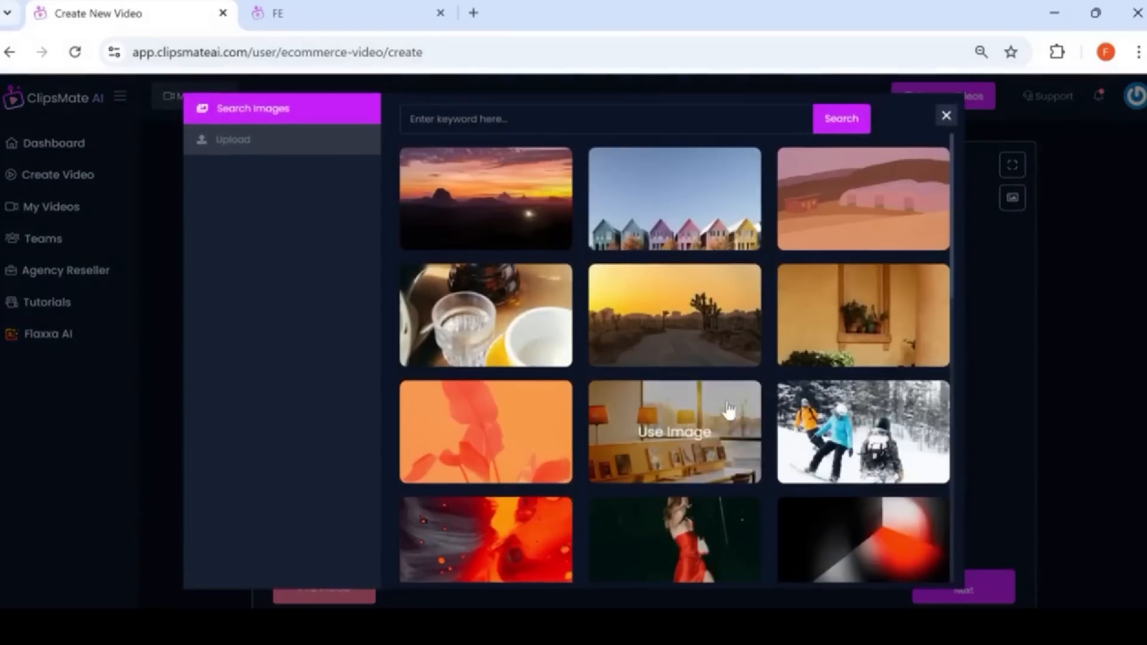
pyautogui.scroll(-6, 745, 322)
pyautogui.scroll(3, 746, 335)
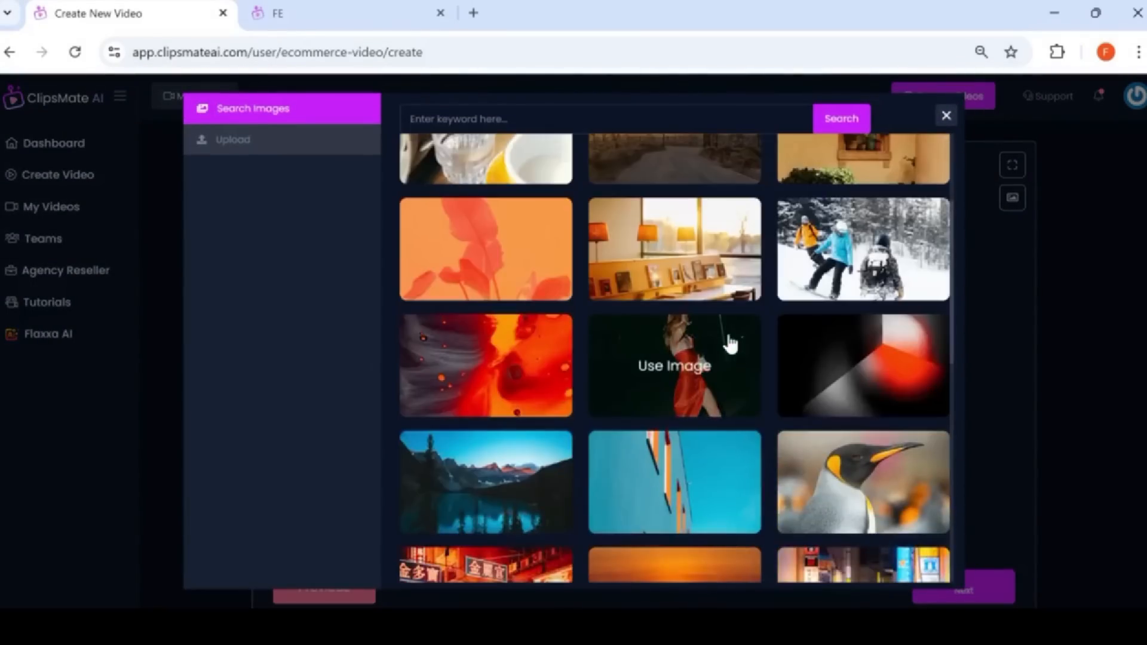
pyautogui.click(499, 119)
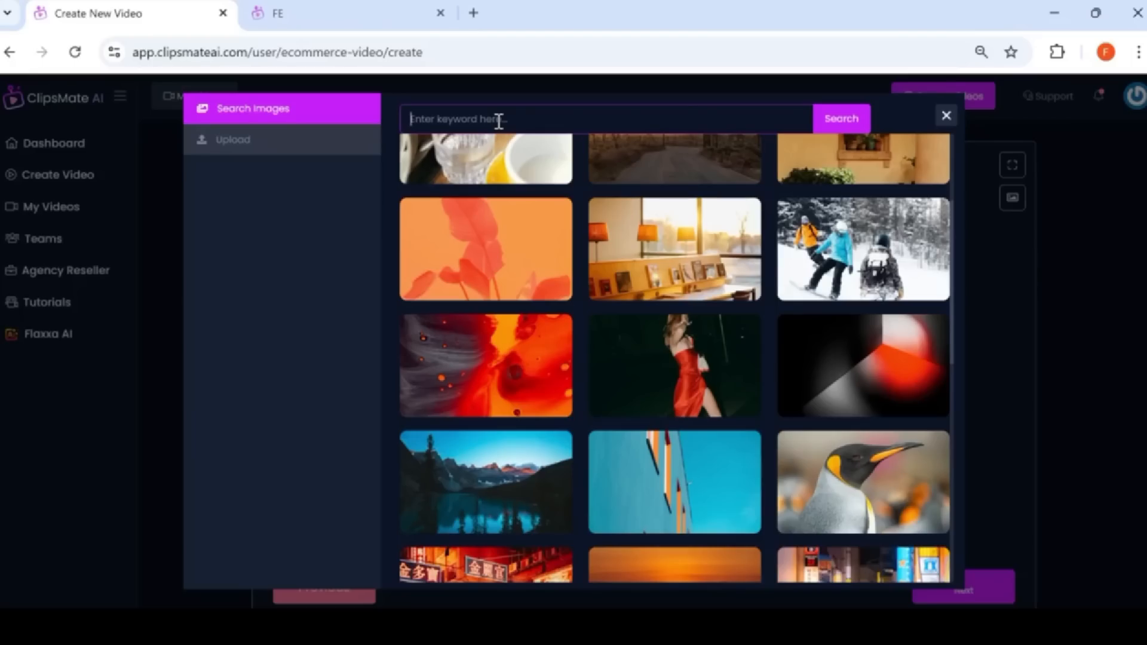
pyautogui.write('cannes')
pyautogui.press('Return')
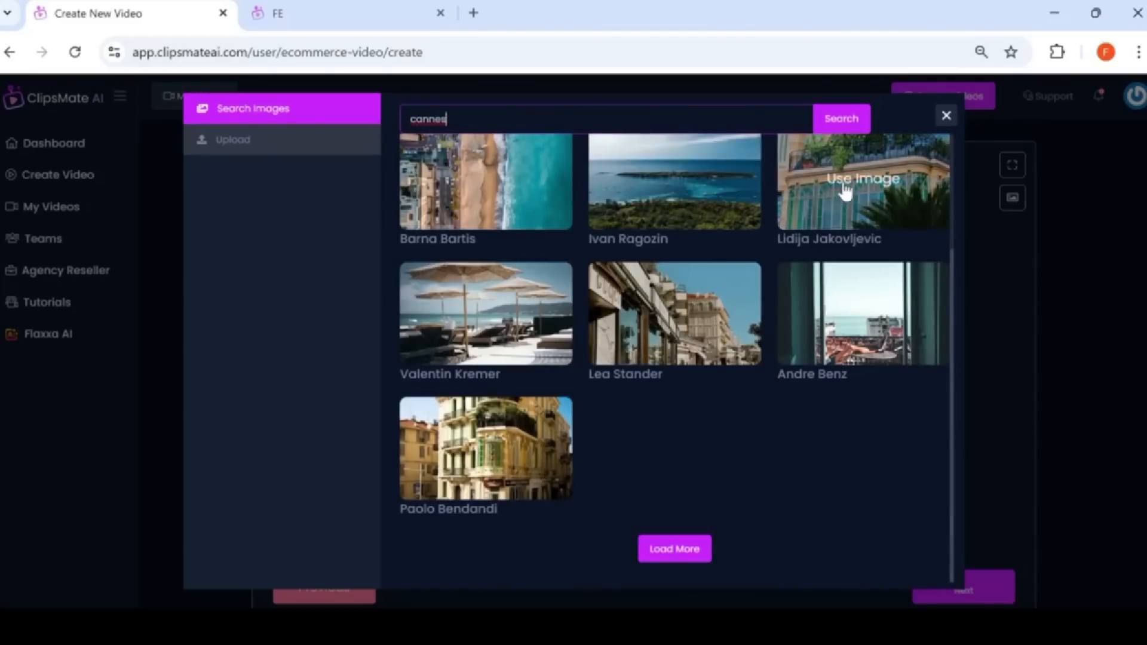
# - Place the photo of the building with plant-filled balconies in the upper media slot, adjusting its crop
pyautogui.click(844, 191)
pyautogui.moveTo(658, 341); pyautogui.dragTo(657, 265)
pyautogui.click(930, 498)
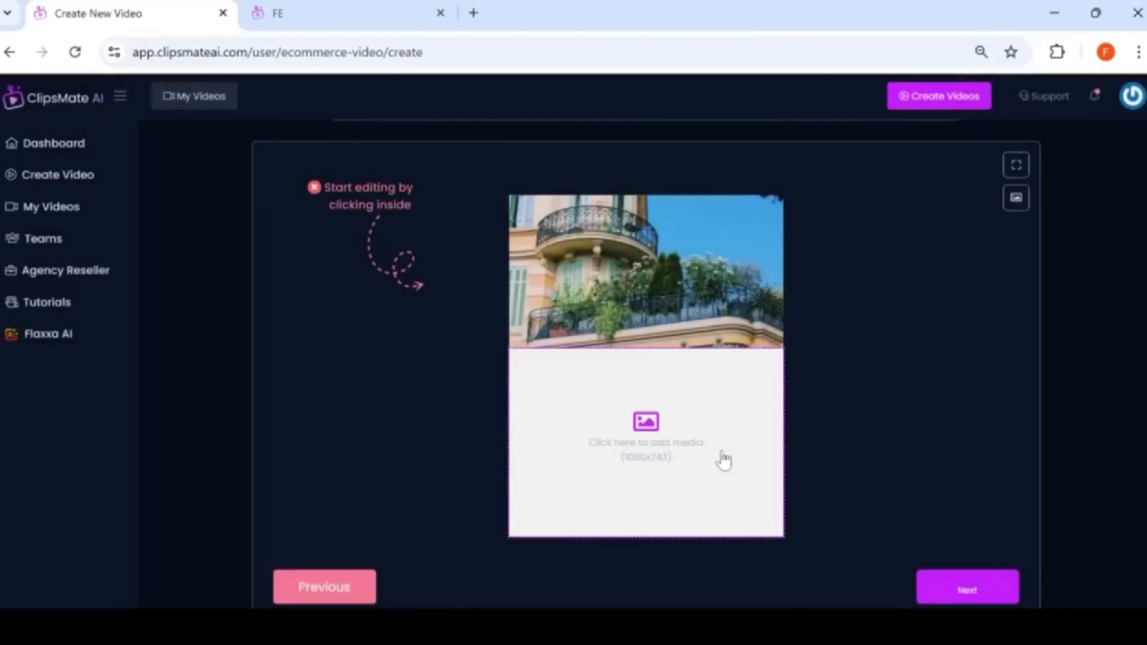
# - Fill the lower media slot with the photo of a balcony seen through open doors, adjusting its crop
pyautogui.click(661, 440)
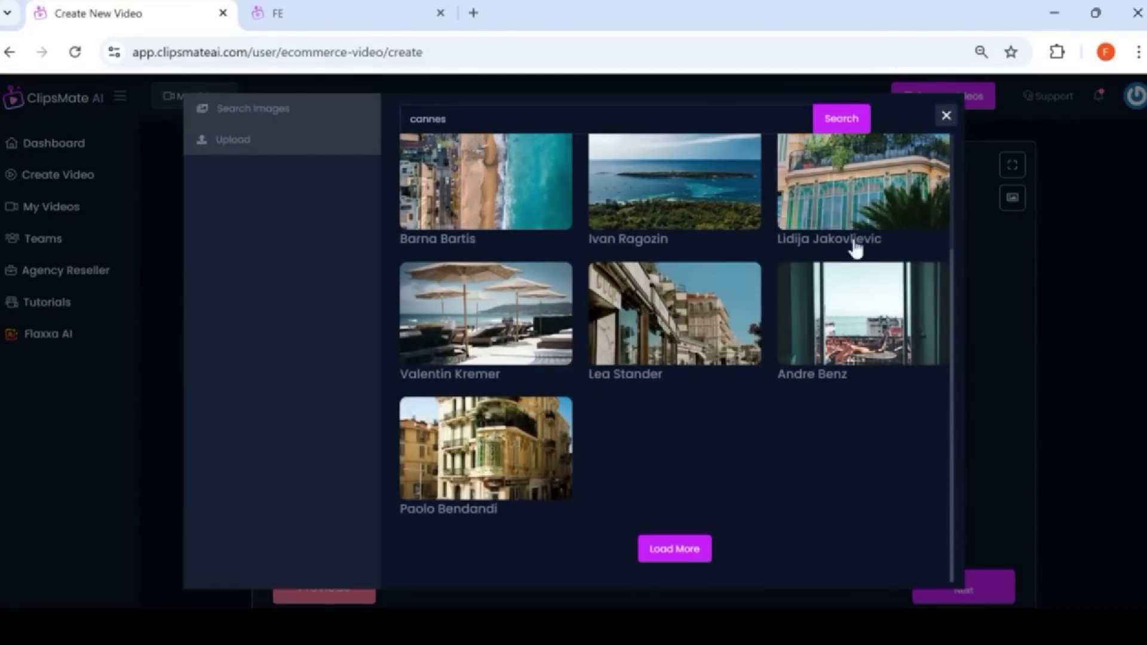
pyautogui.click(857, 224)
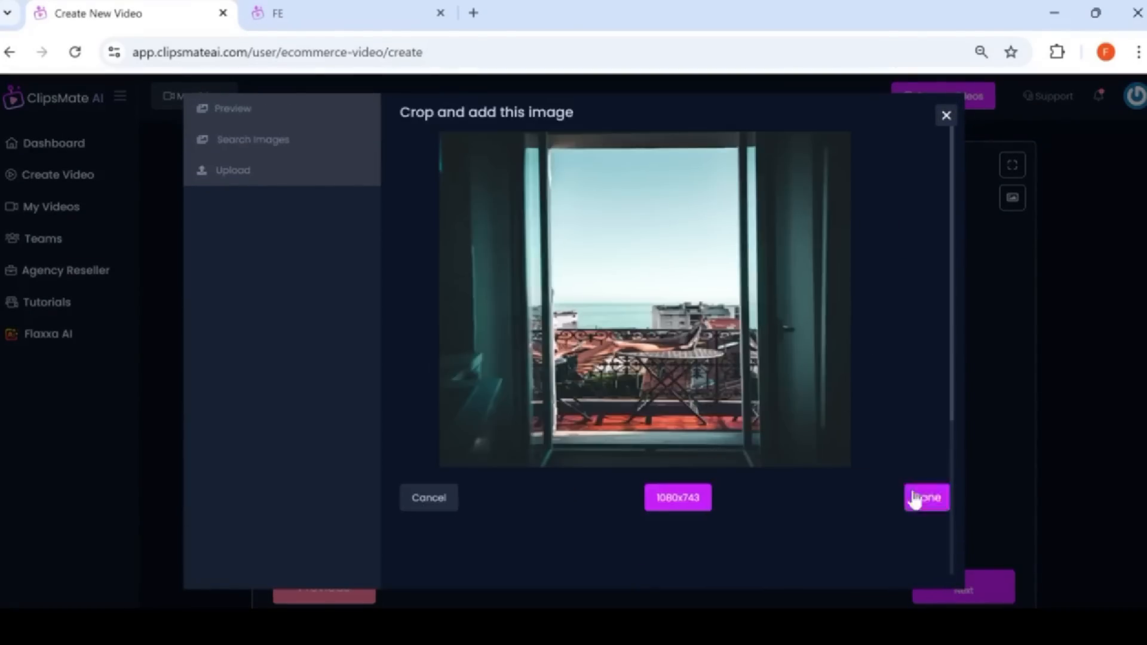
pyautogui.moveTo(672, 292); pyautogui.dragTo(665, 357)
pyautogui.click(931, 498)
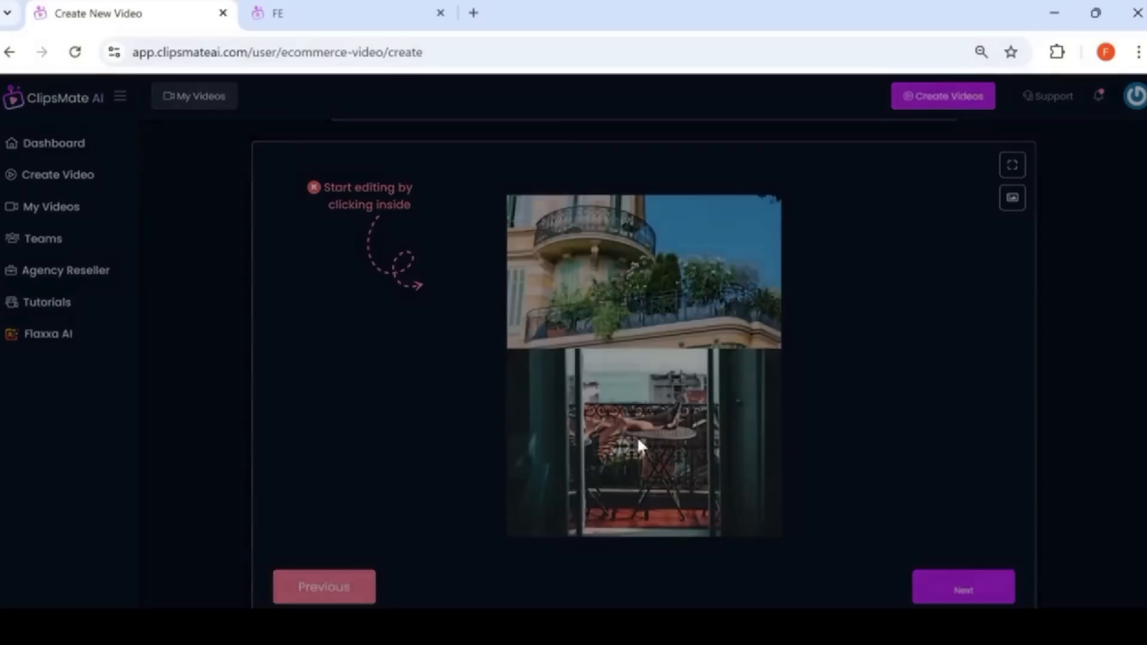
# - Replace the lower image with the photo of beach umbrellas and loungers, cropped to 1080x743, and proceed to the Add Animation stage
pyautogui.click(637, 438)
pyautogui.click(521, 323)
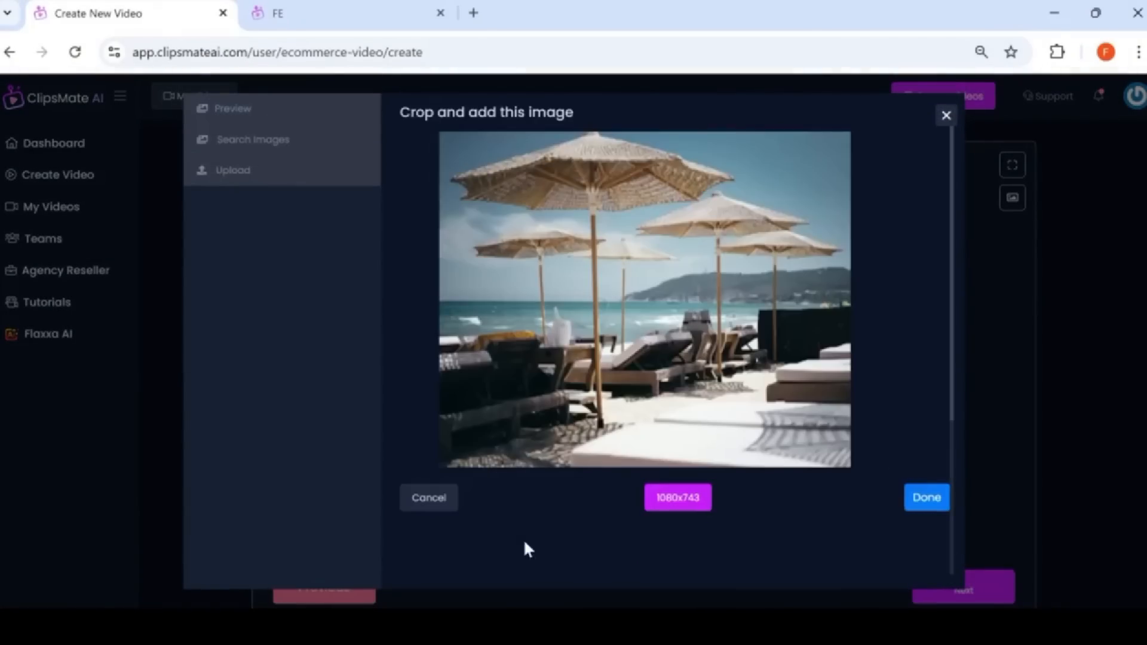
pyautogui.moveTo(739, 353)
pyautogui.mouseDown()
pyautogui.moveTo(738, 414)
pyautogui.moveTo(726, 383)
pyautogui.moveTo(771, 352)
pyautogui.moveTo(756, 355)
pyautogui.mouseUp()
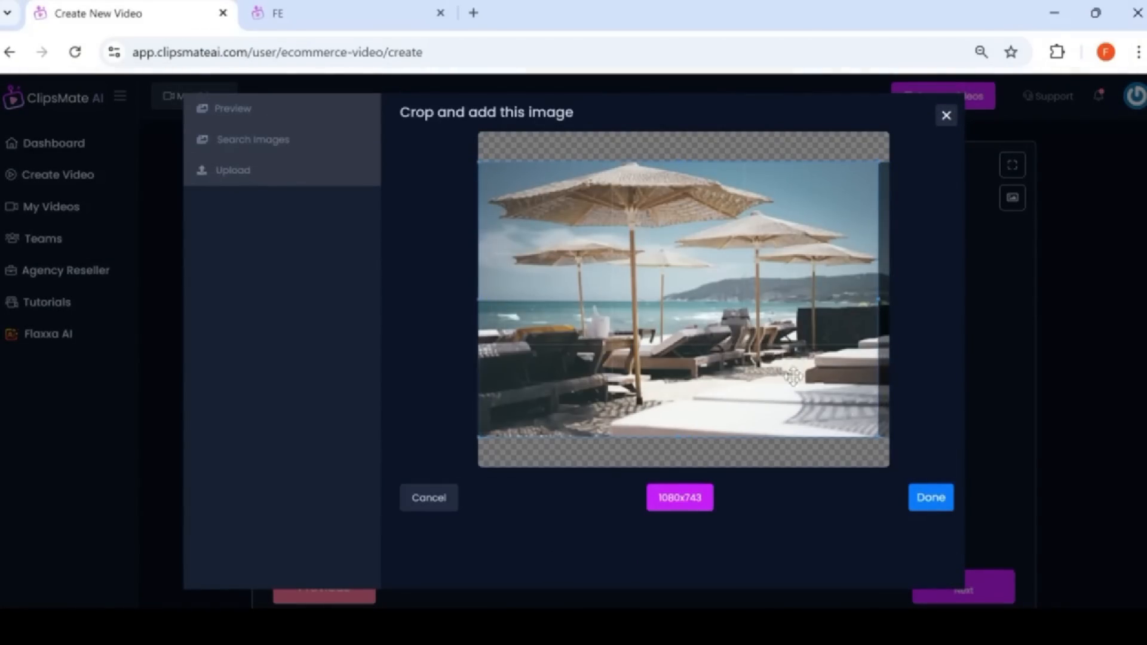
pyautogui.click(931, 500)
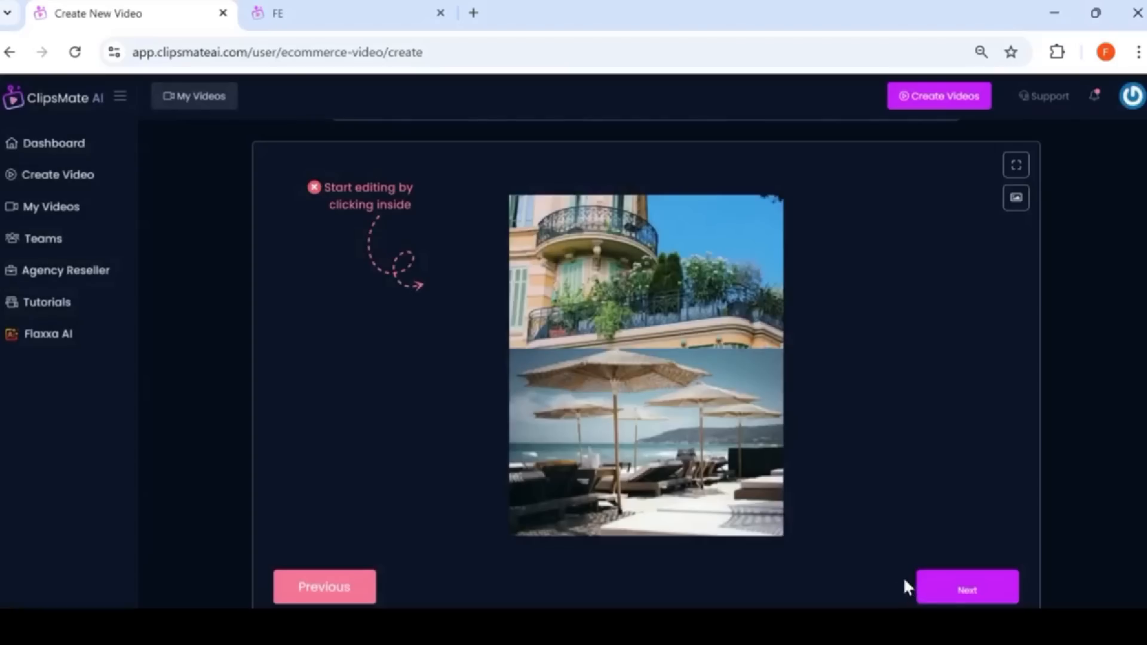
pyautogui.click(944, 588)
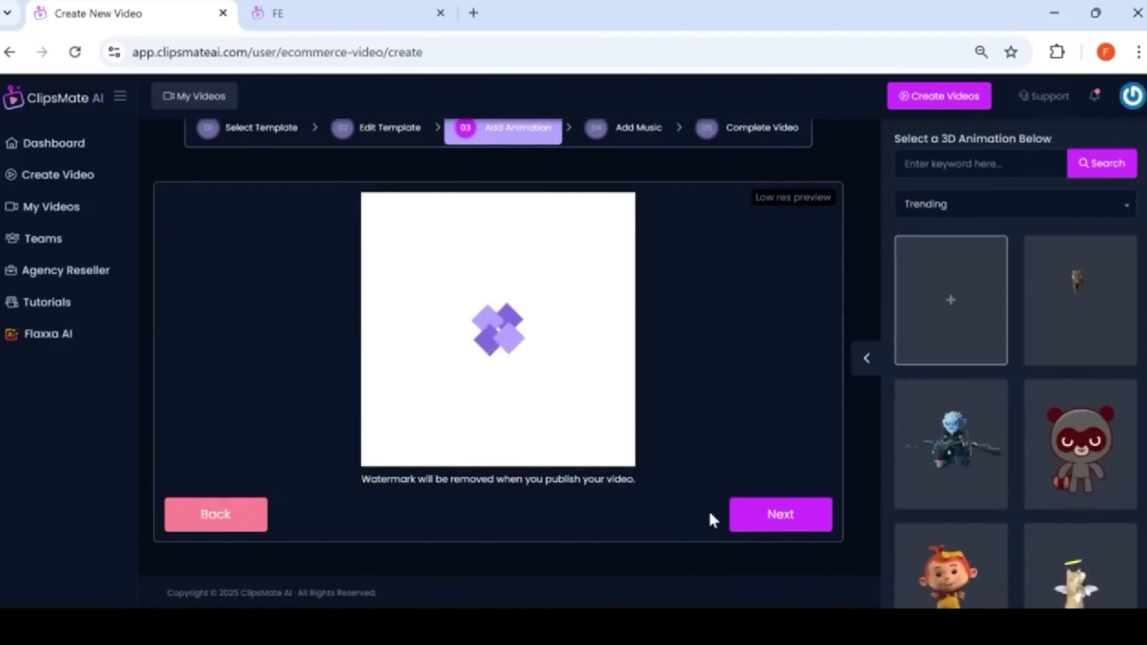
# - Look through the trending 3D animations and search them for "swimming"
pyautogui.scroll(-4, 1016, 382)
pyautogui.scroll(4, 1011, 400)
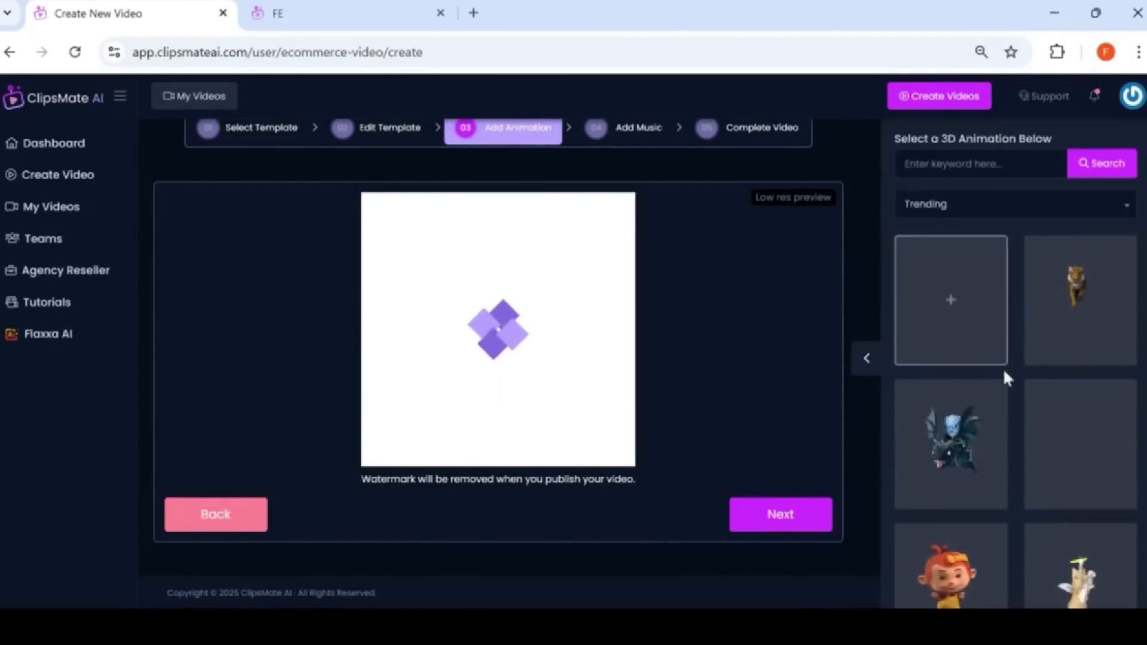
pyautogui.click(968, 164)
pyautogui.write('swim')
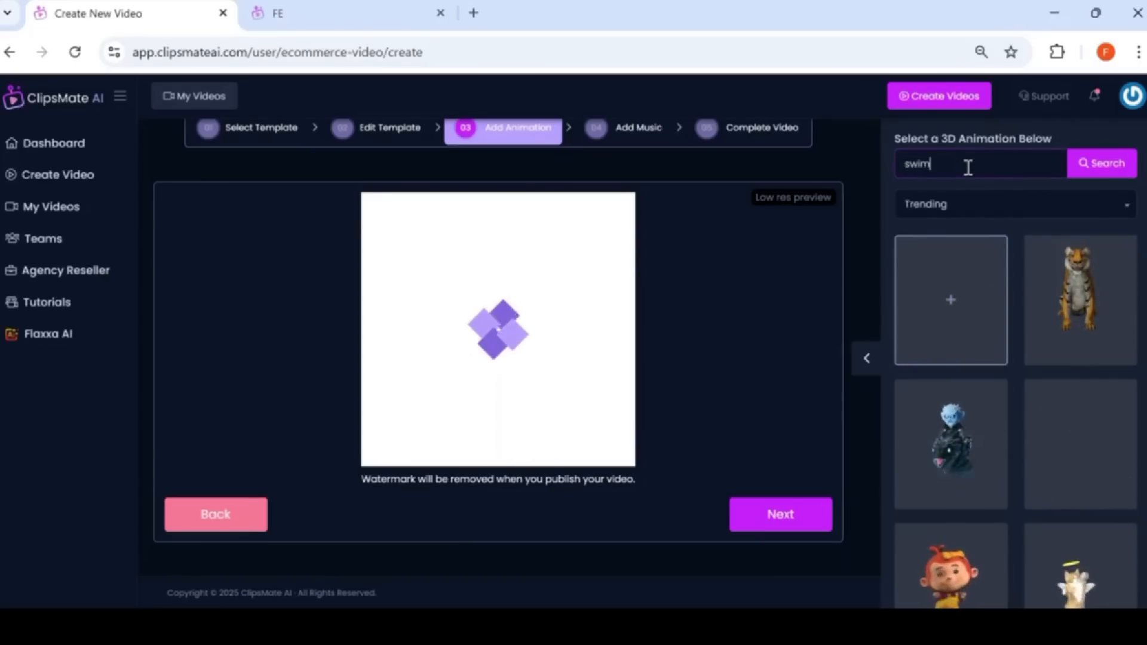
pyautogui.write('ming')
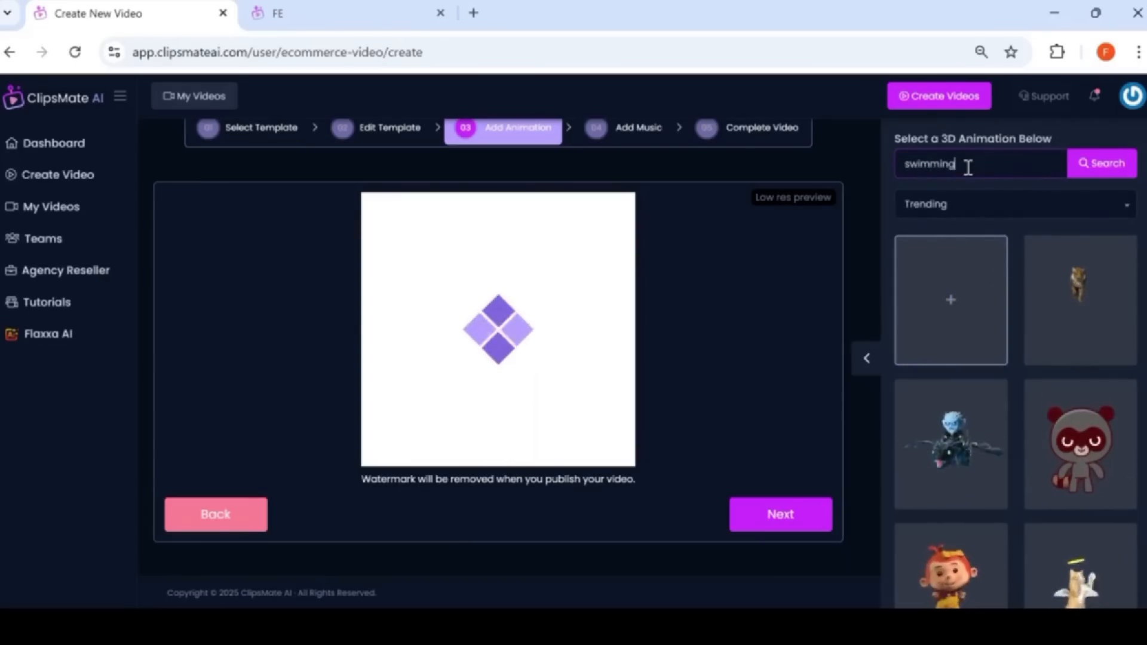
pyautogui.click(1099, 171)
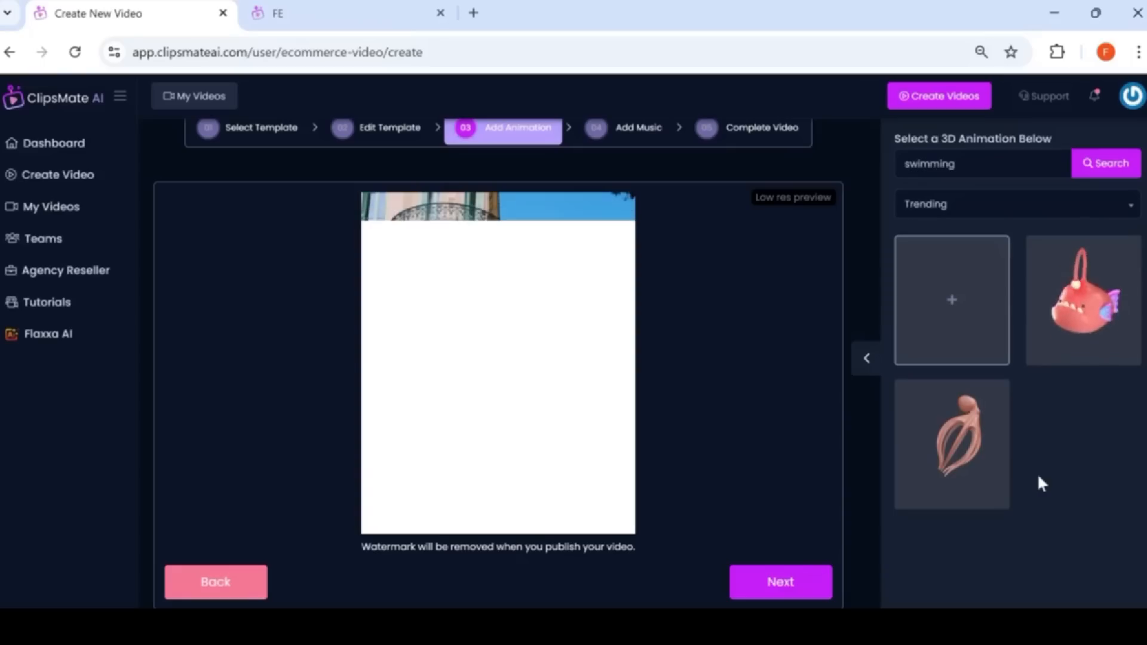
# - Search the 3D animations for "vacation" and apply the airplane tracing a dashed heart-shaped path
pyautogui.doubleClick(994, 163)
pyautogui.write('va')
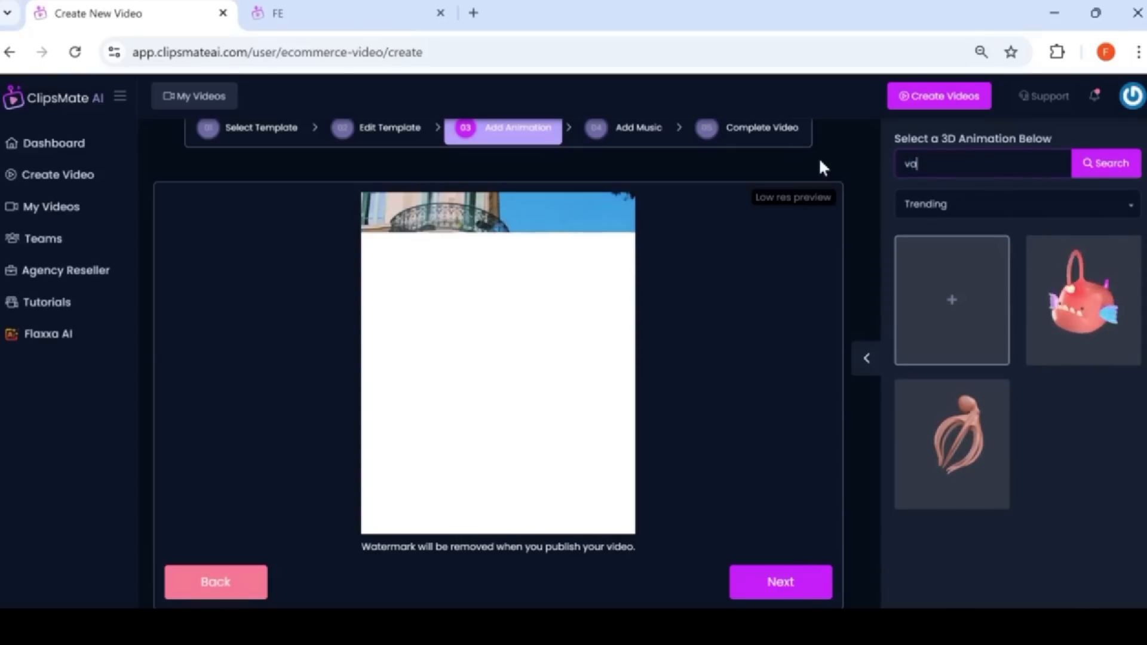
pyautogui.write('cation')
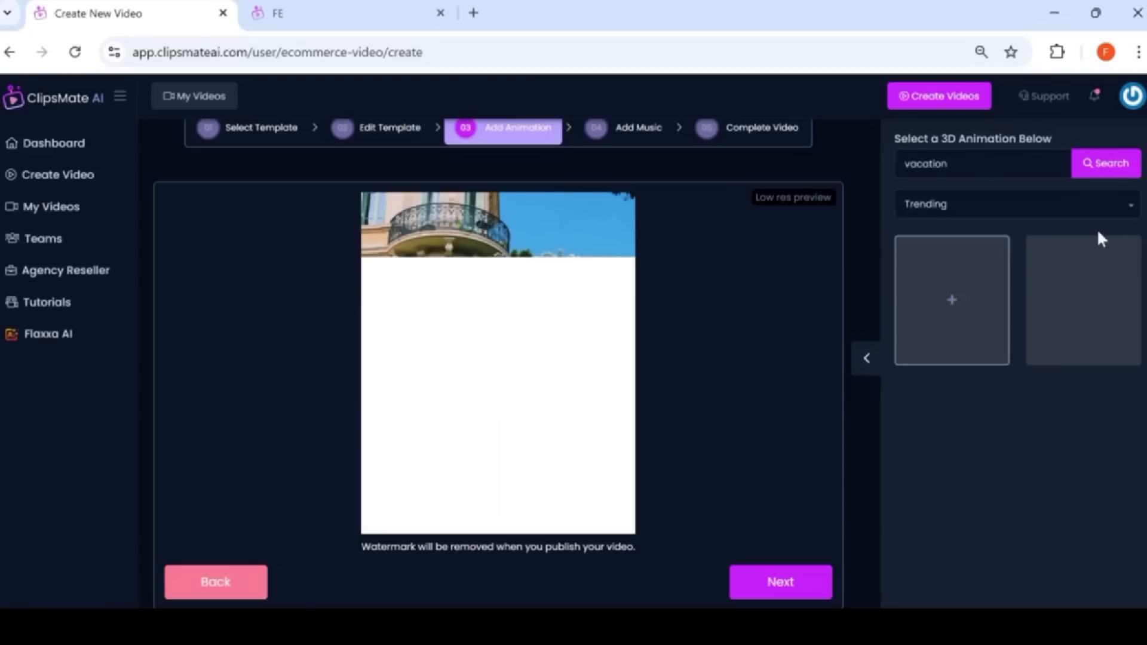
pyautogui.scroll(1, 685, 299)
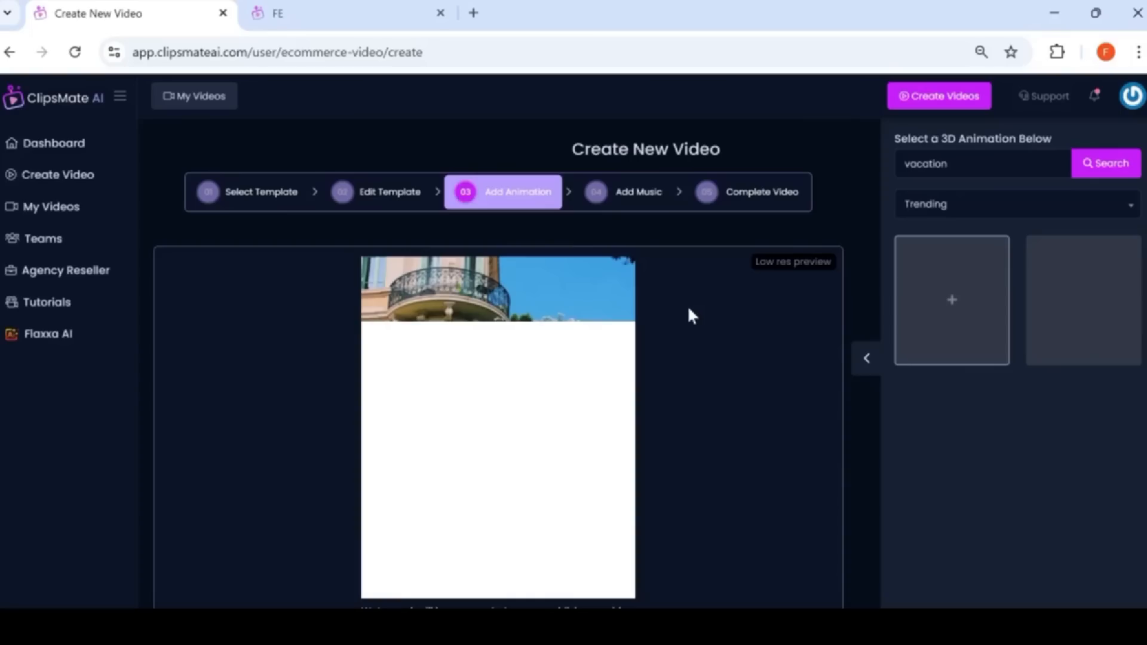
pyautogui.scroll(-2, 697, 313)
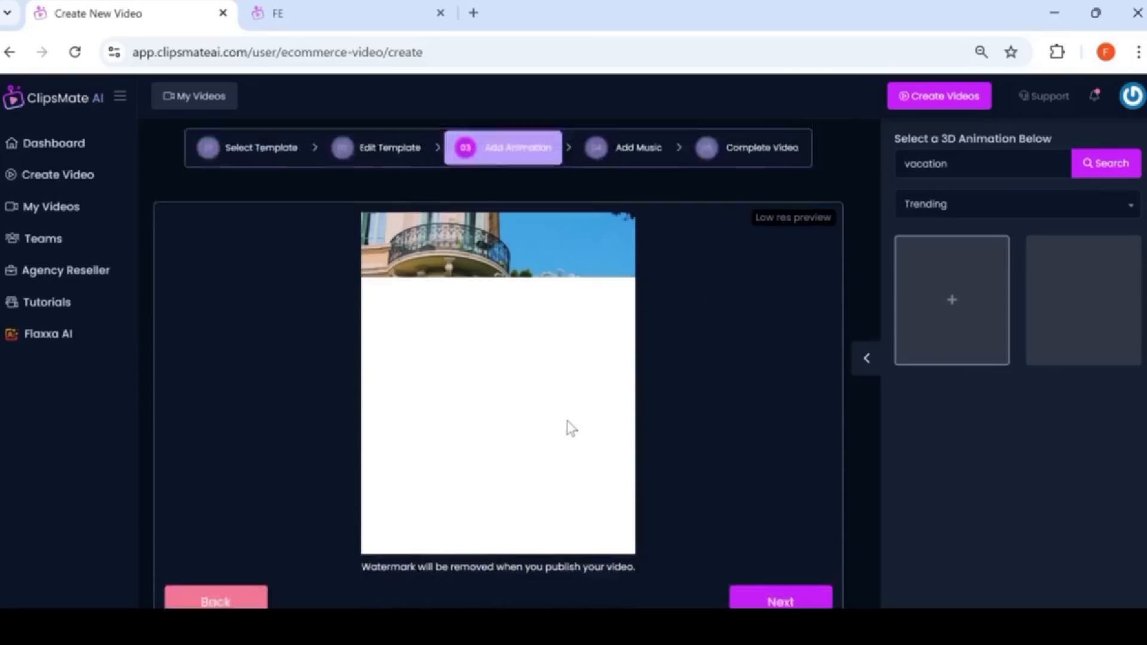
pyautogui.scroll(2, 950, 180)
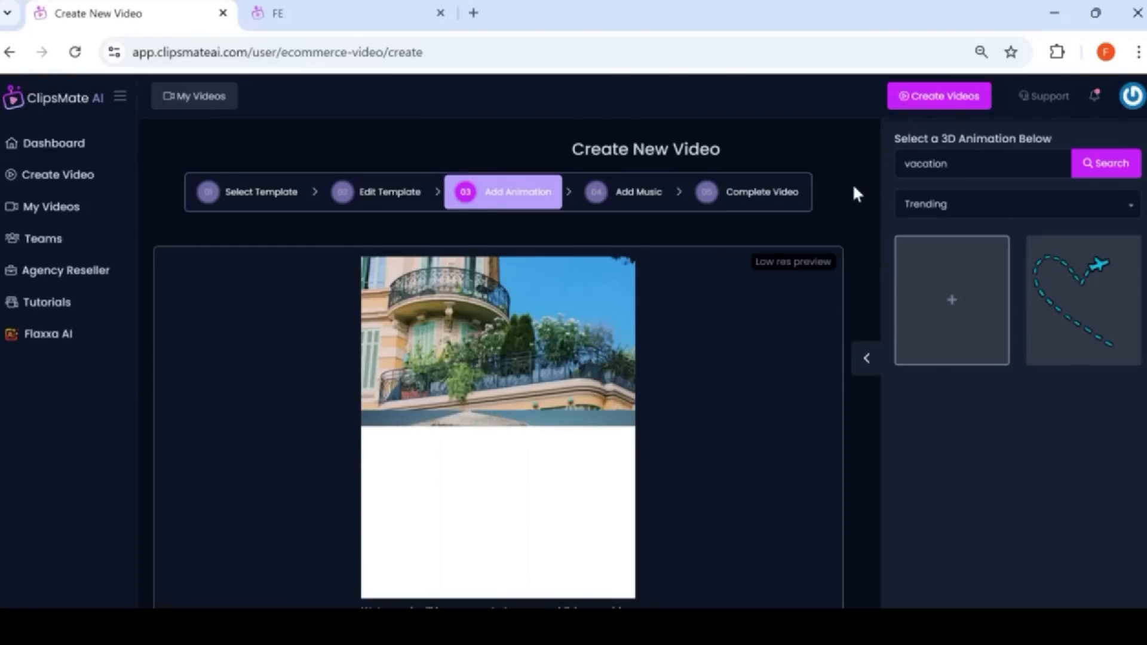
pyautogui.click(1056, 287)
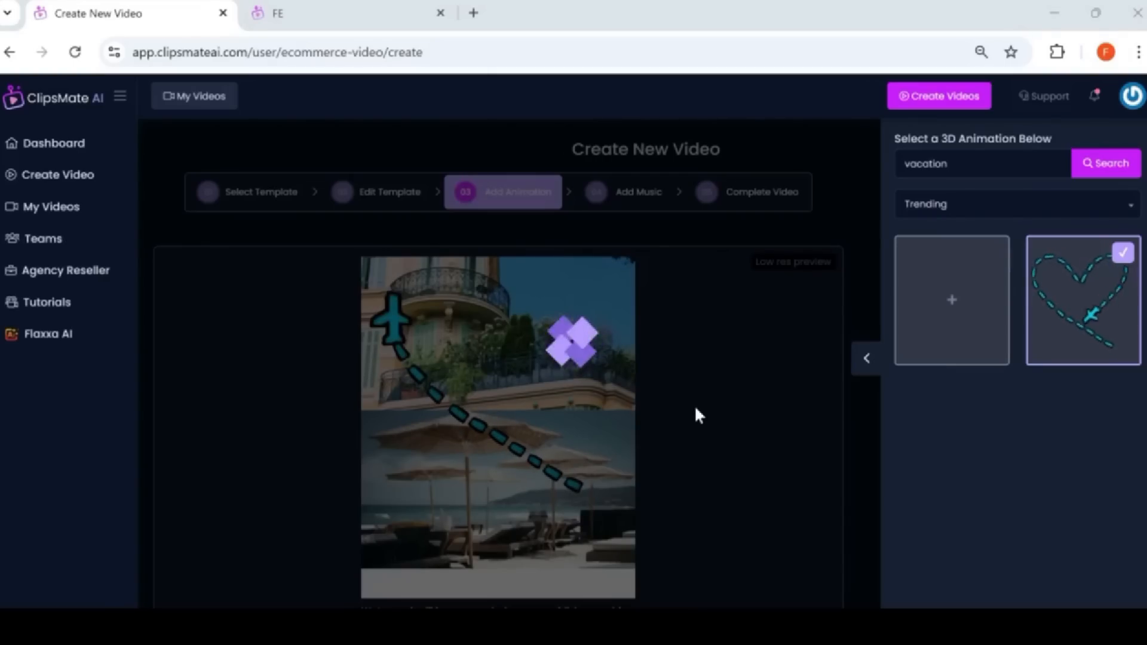
pyautogui.scroll(-3, 785, 304)
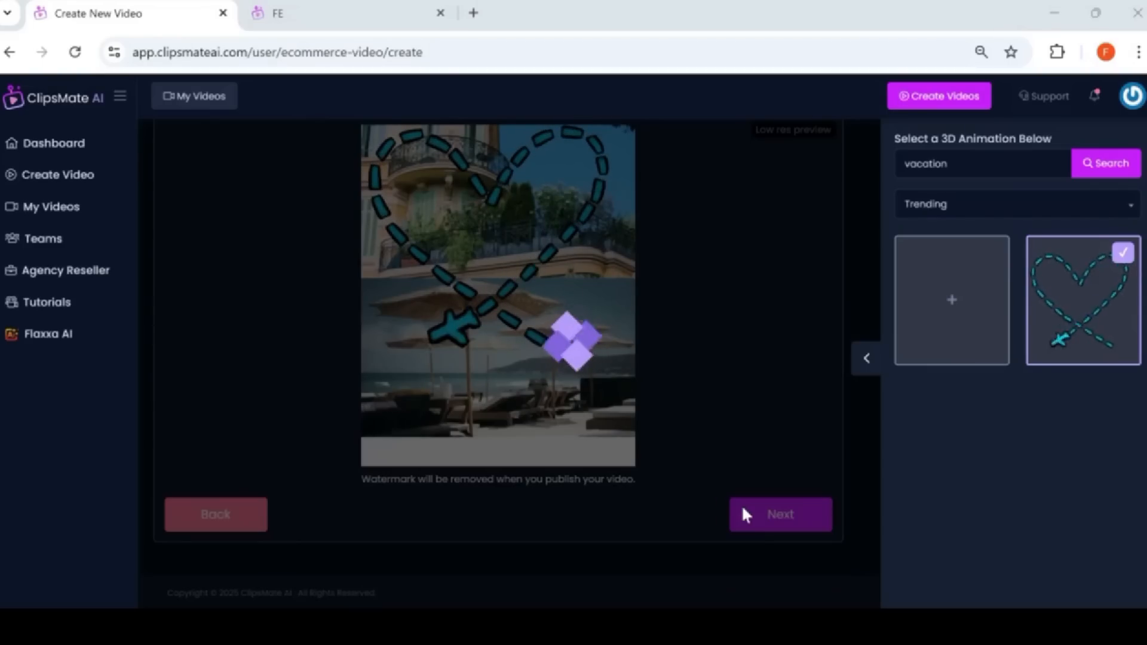
# - Accept the airplane animation, add the "Merry christmas and a happy new year" track as music, and start rendering the video
pyautogui.scroll(3, 788, 457)
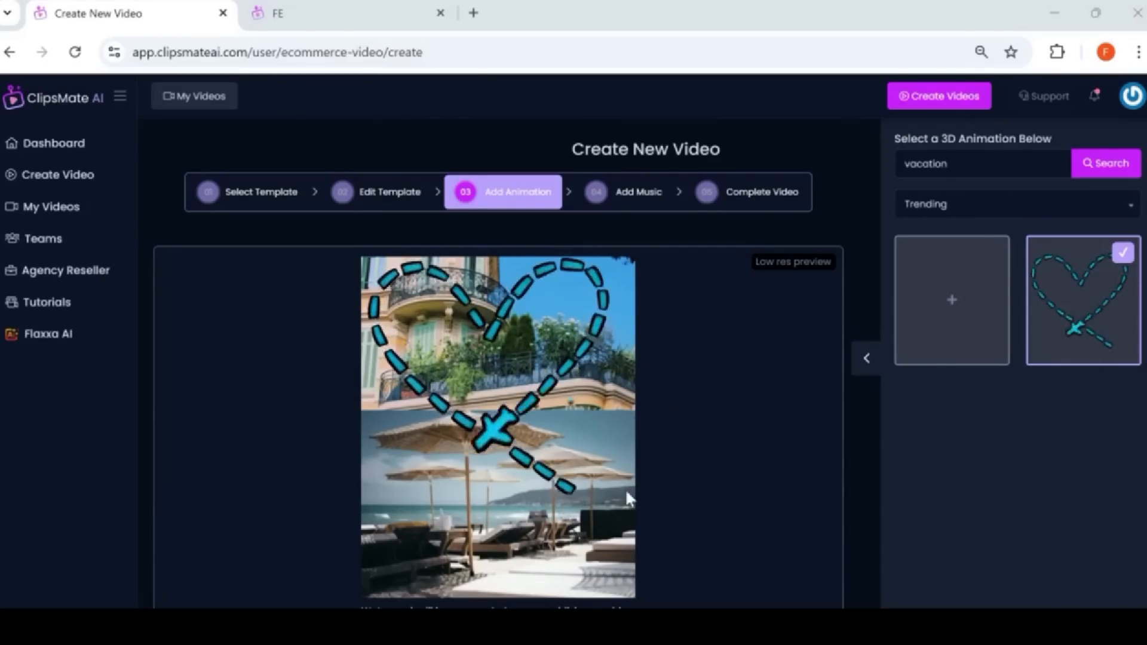
pyautogui.scroll(-2, 620, 486)
pyautogui.click(768, 559)
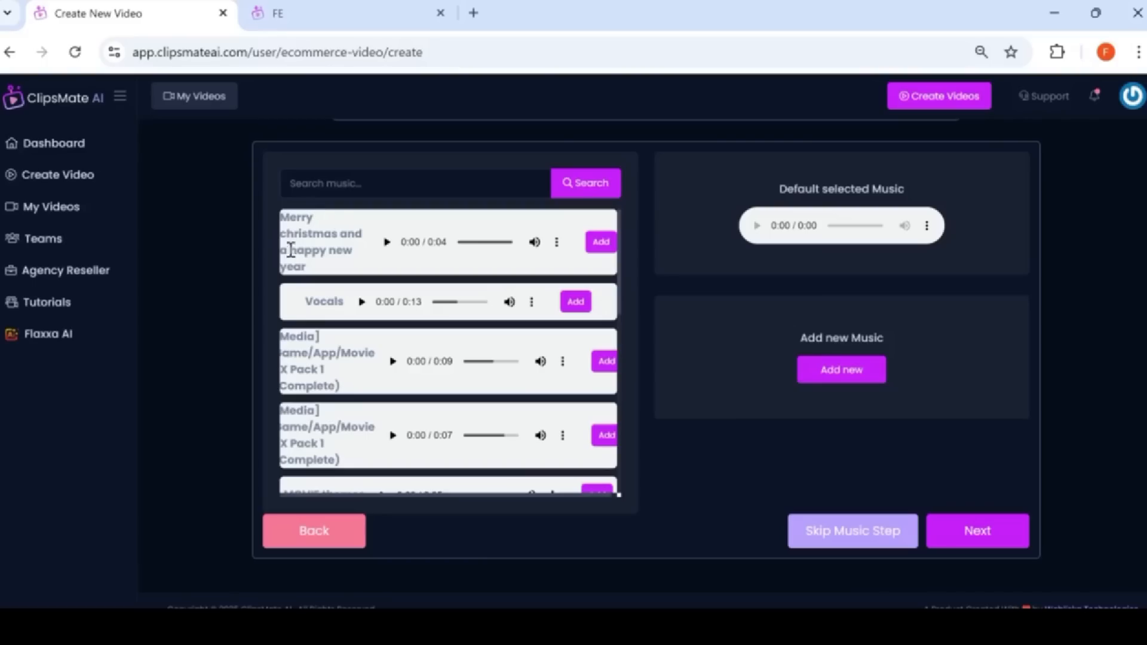
pyautogui.click(601, 244)
pyautogui.click(978, 527)
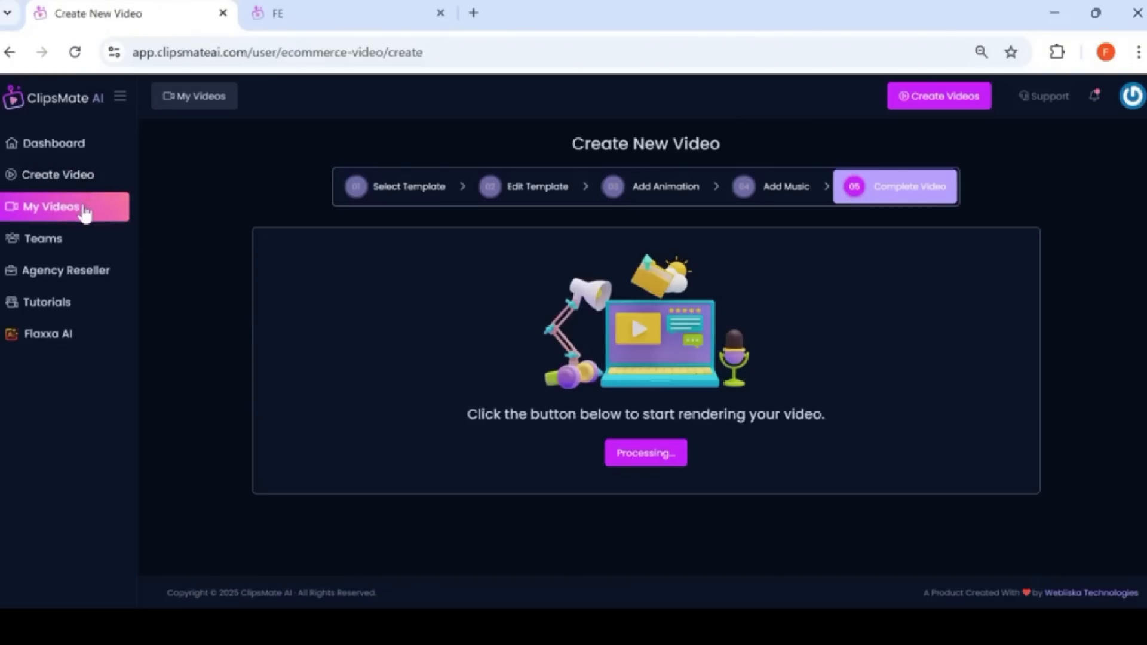
# - Open My Videos in a separate browser tab and check there and on the rendering page whether the video is finished
pyautogui.click(141, 223)
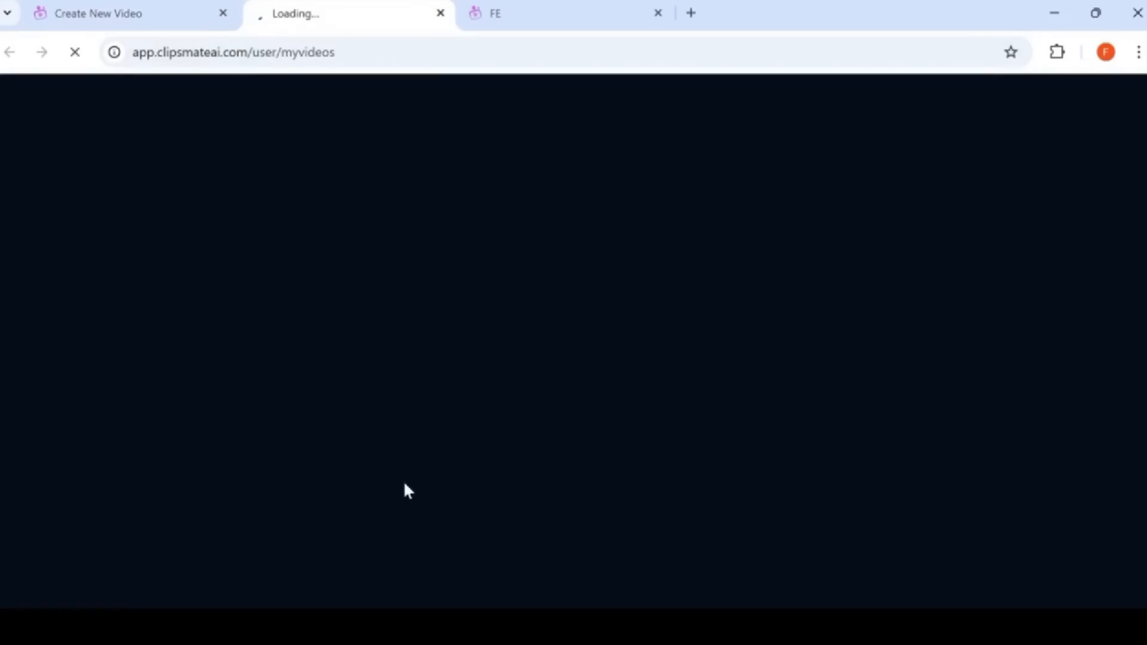
pyautogui.click(154, 21)
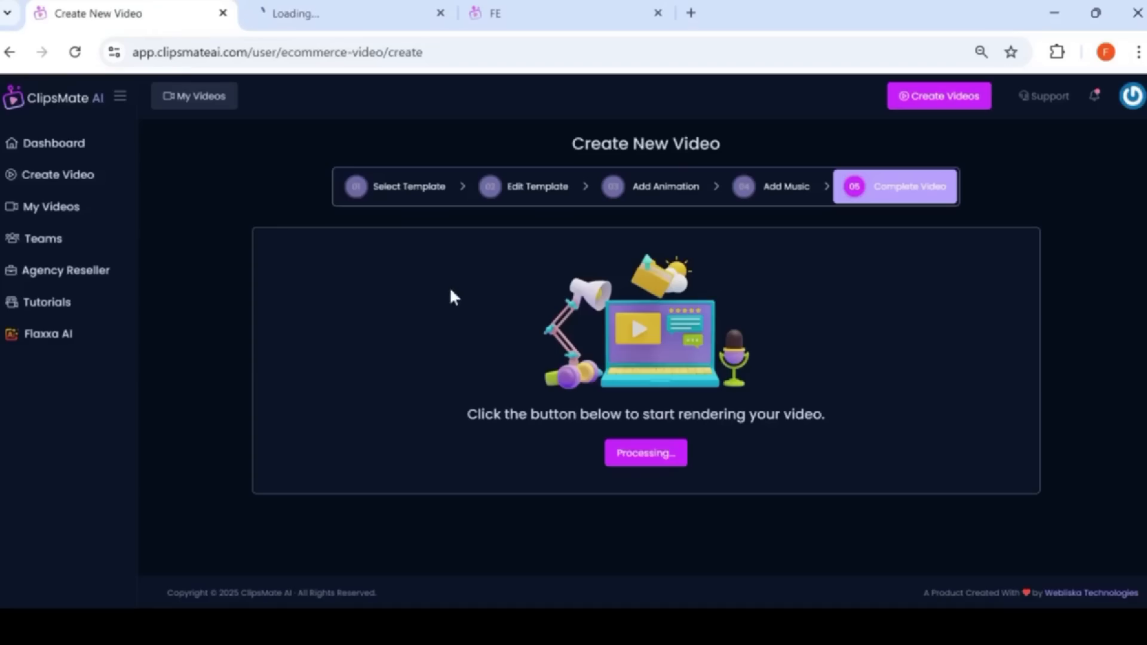
pyautogui.click(315, 4)
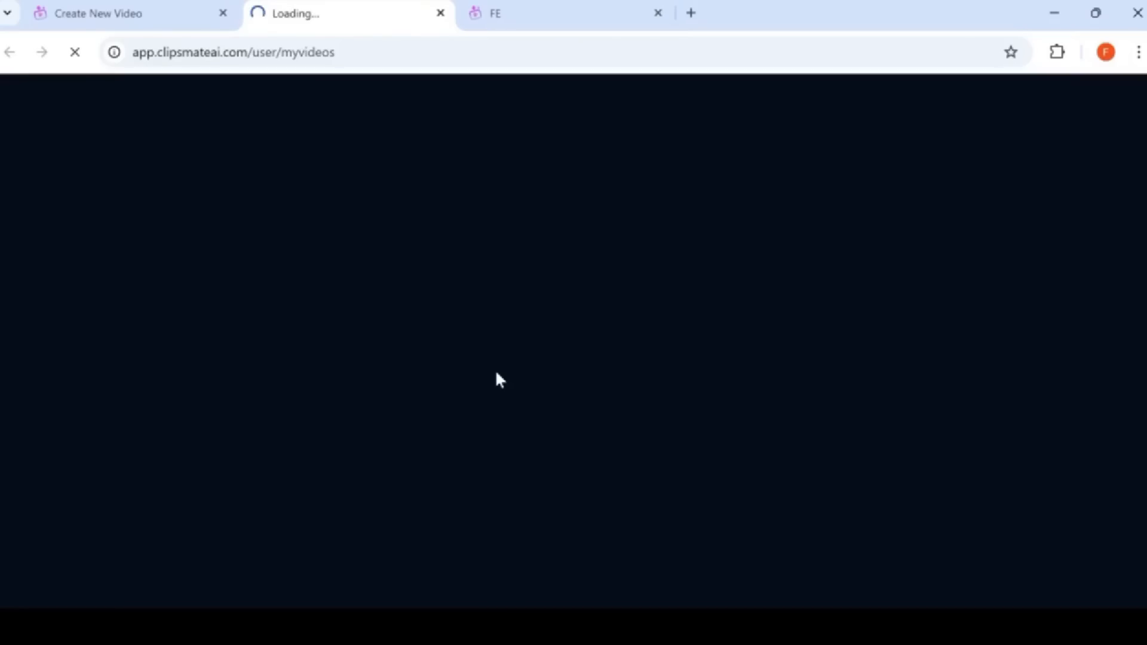
pyautogui.click(60, 12)
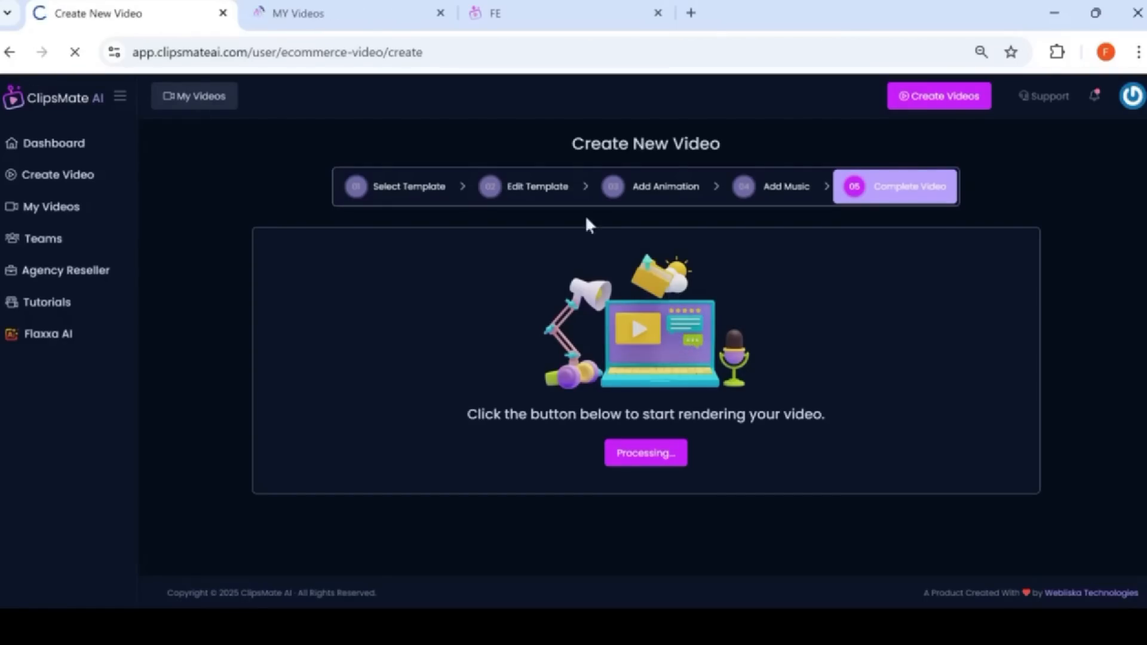
pyautogui.click(325, 8)
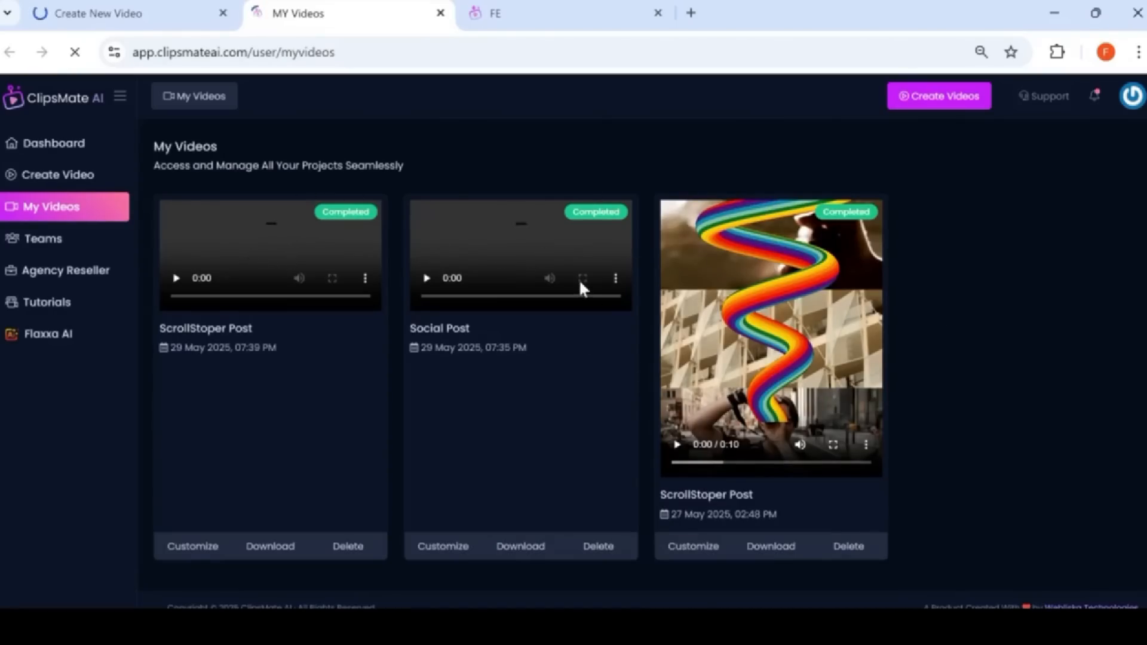
pyautogui.click(99, 13)
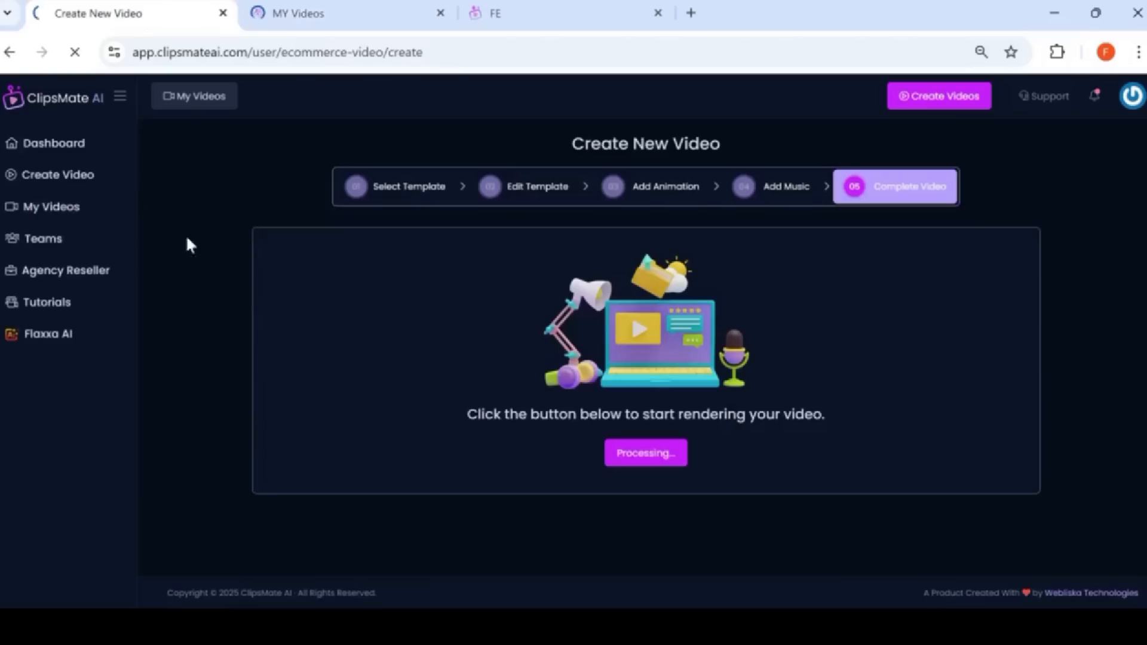
pyautogui.click(353, 7)
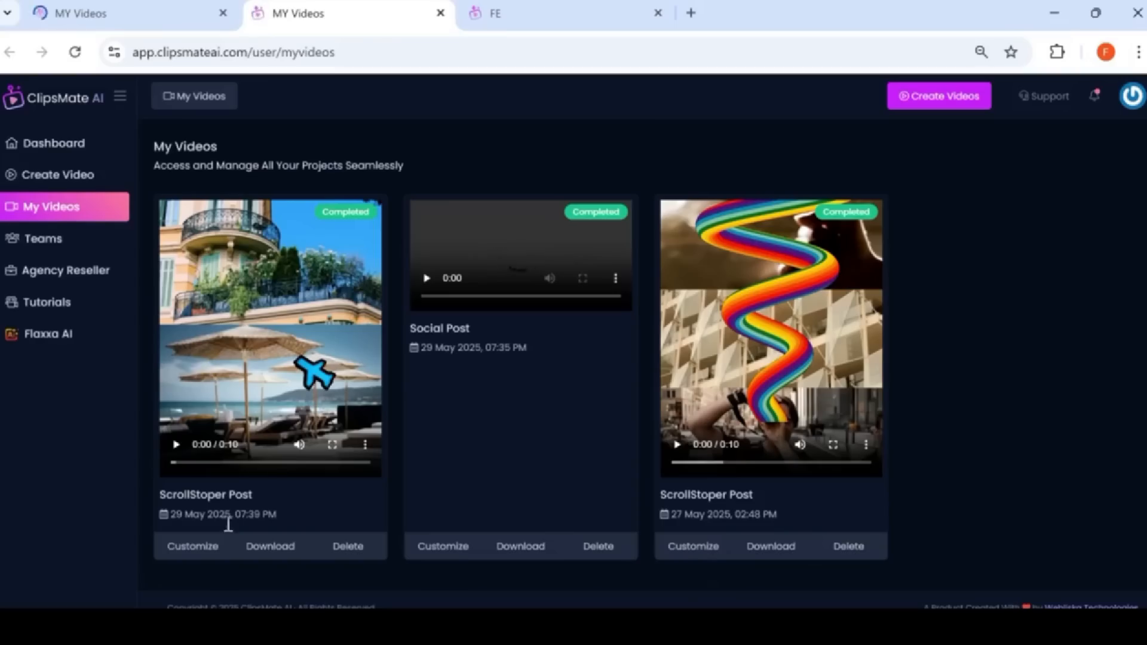
# - Play back the newest ScrollStoper Post with the airplane animation and view the Social Post video full screen
pyautogui.click(176, 444)
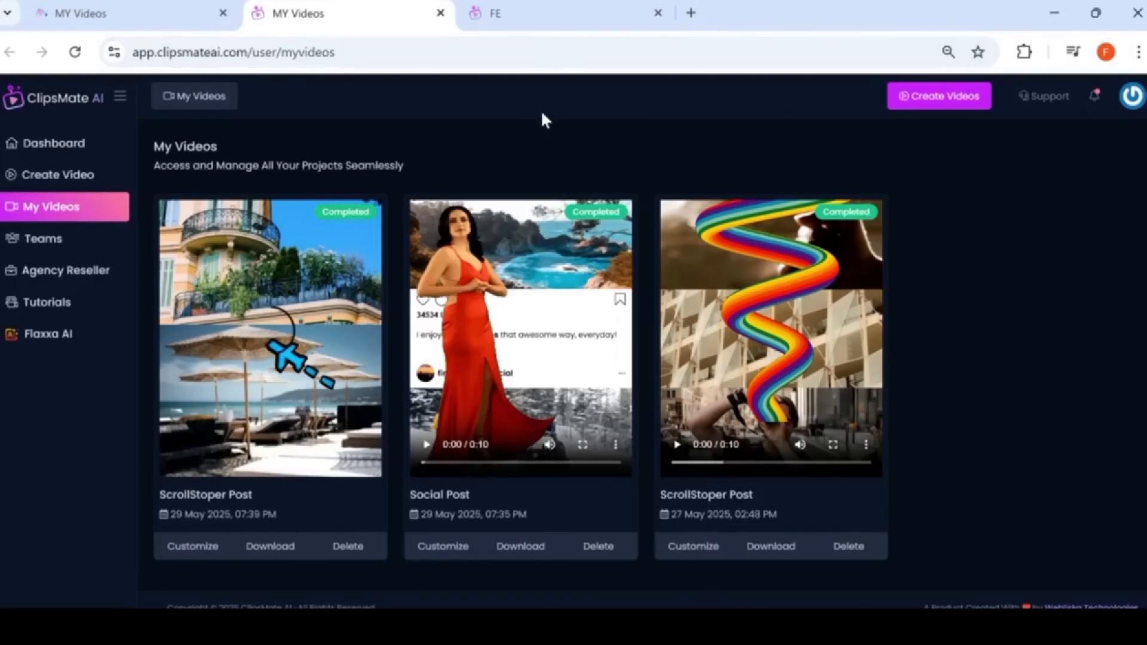
pyautogui.click(155, 13)
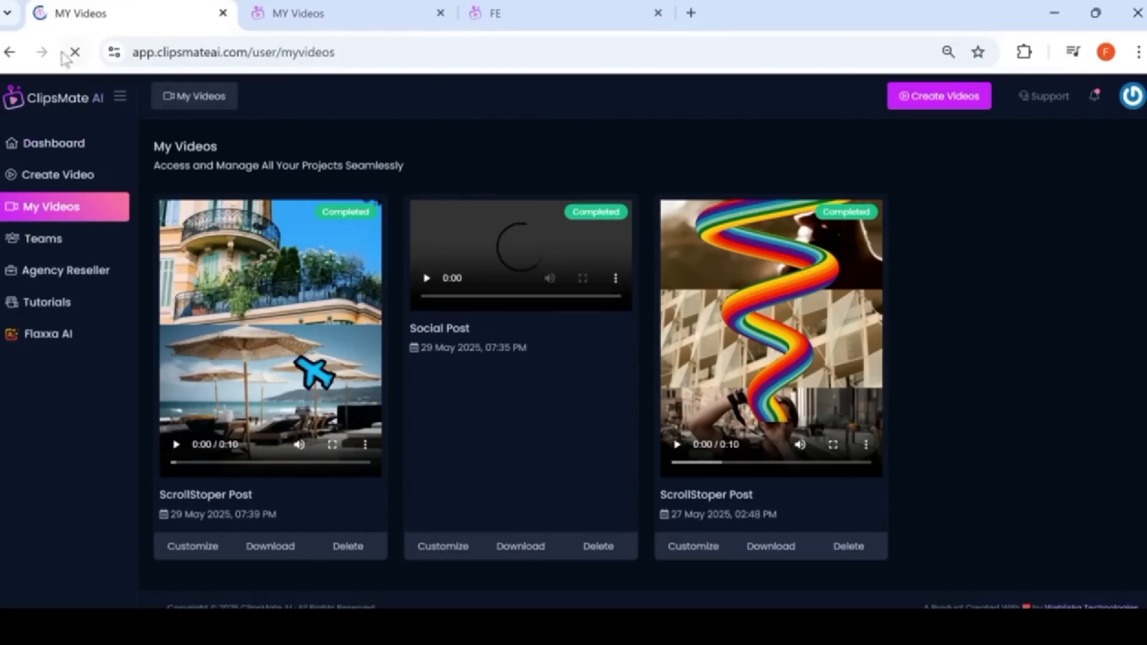
pyautogui.click(293, 8)
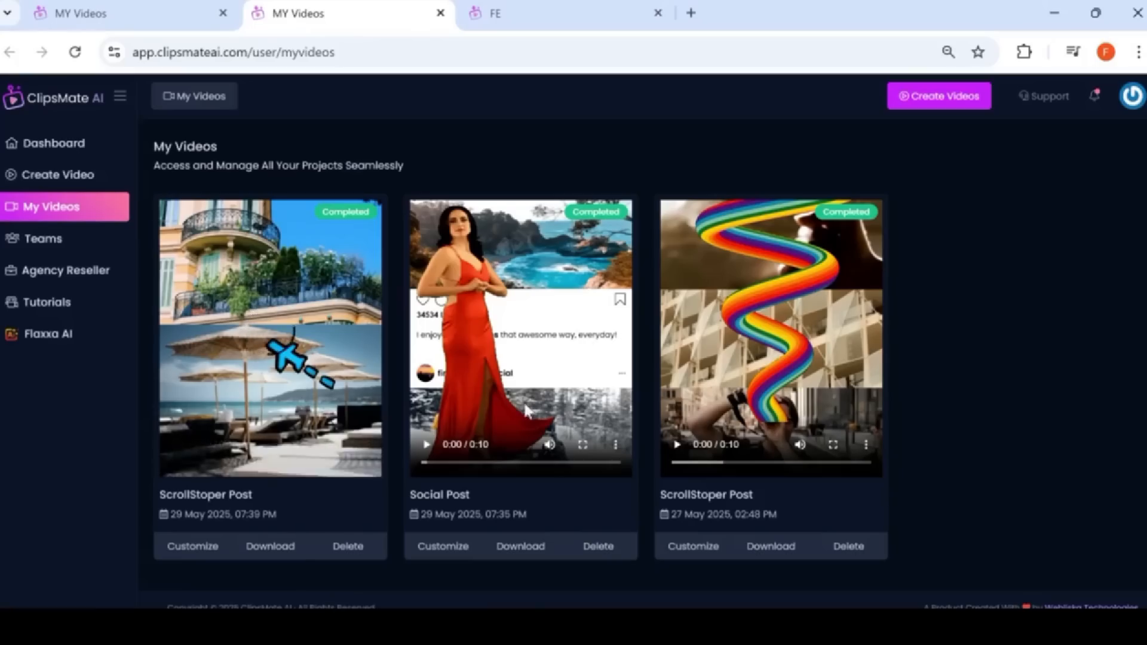
pyautogui.click(426, 444)
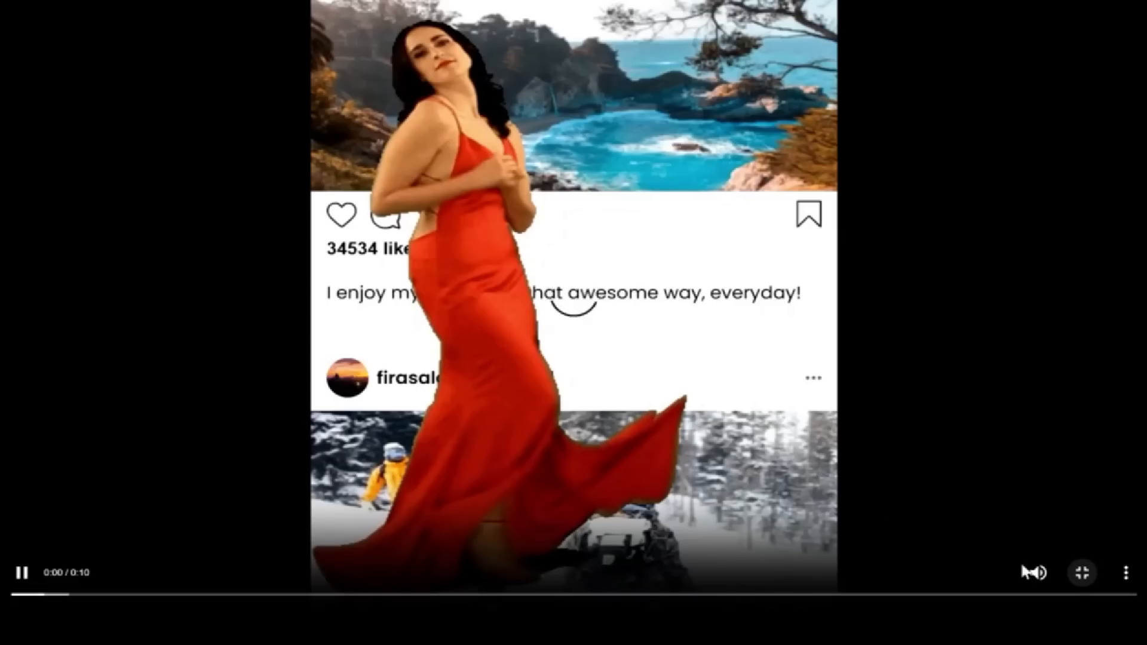
pyautogui.press('Escape')
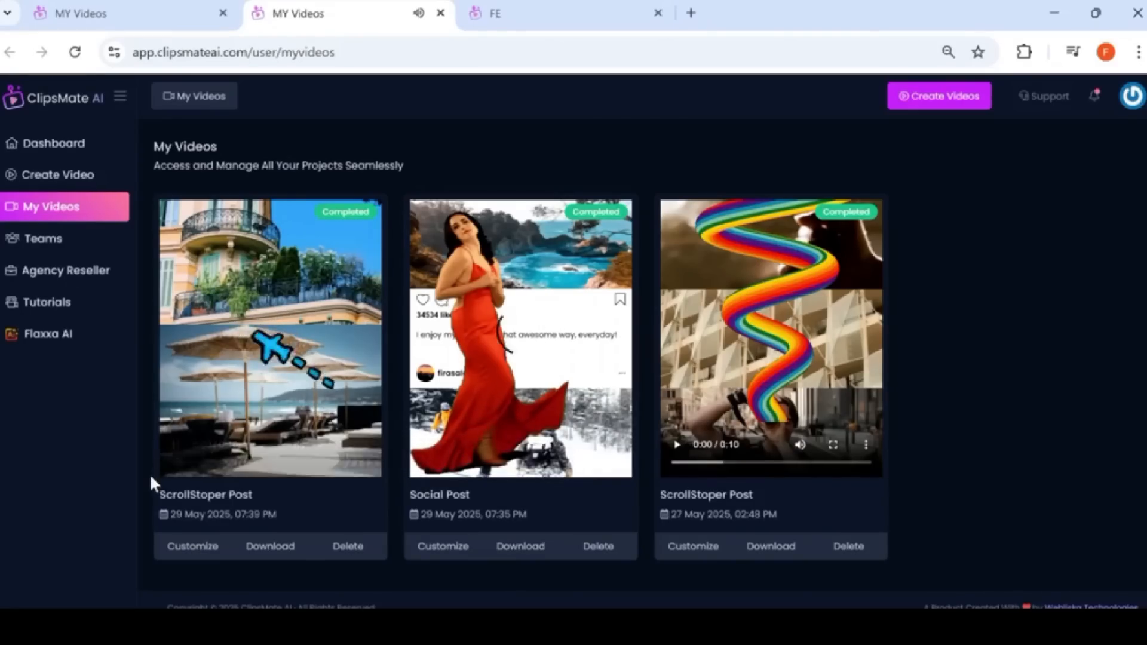
pyautogui.moveTo(178, 469)
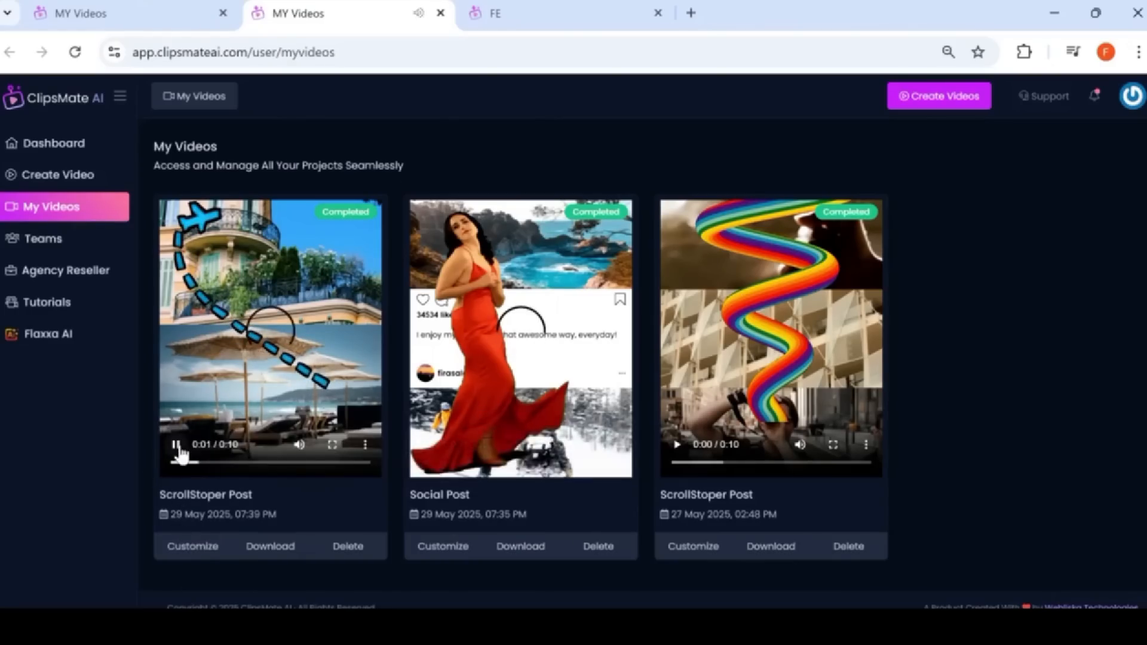
pyautogui.click(178, 447)
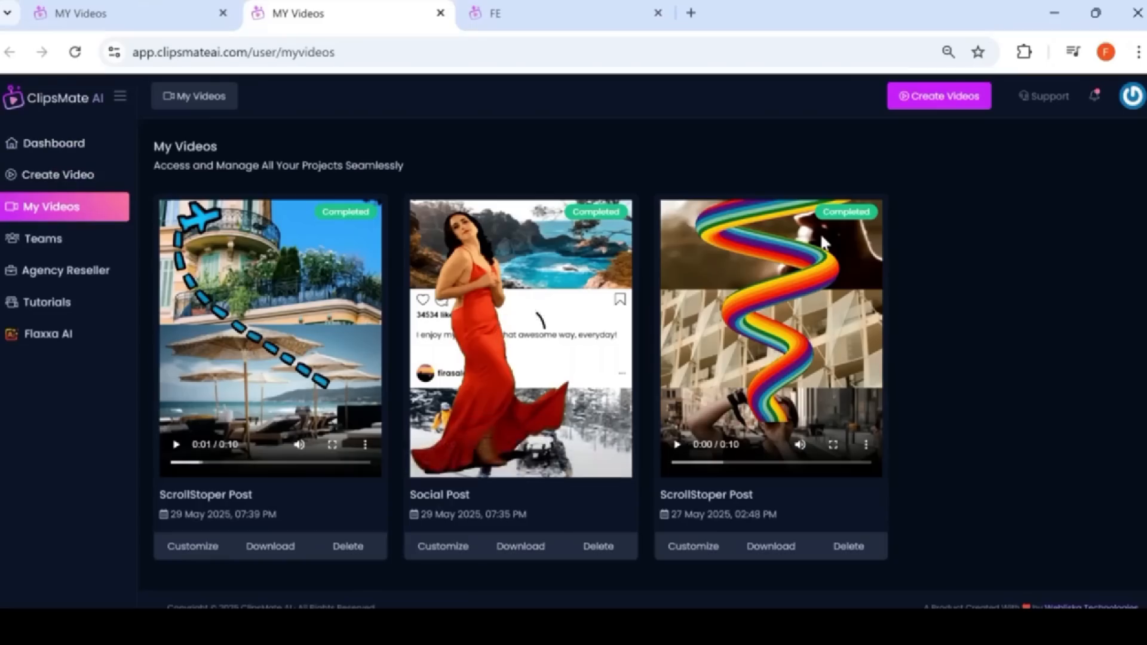
# - Open the Create Video page
pyautogui.click(70, 175)
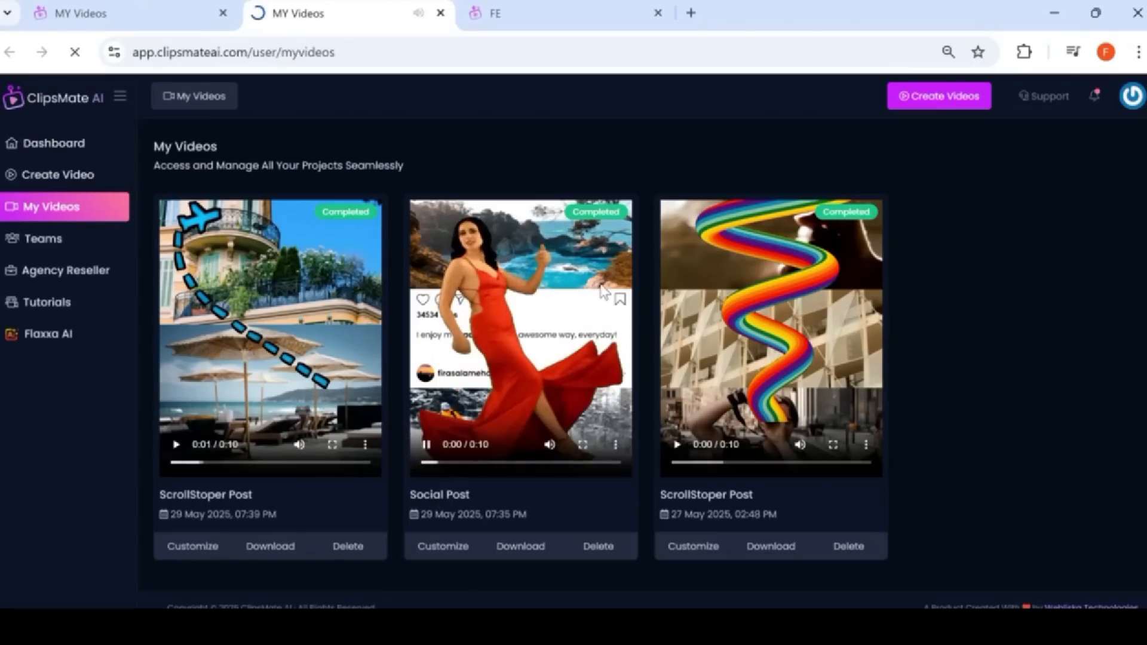